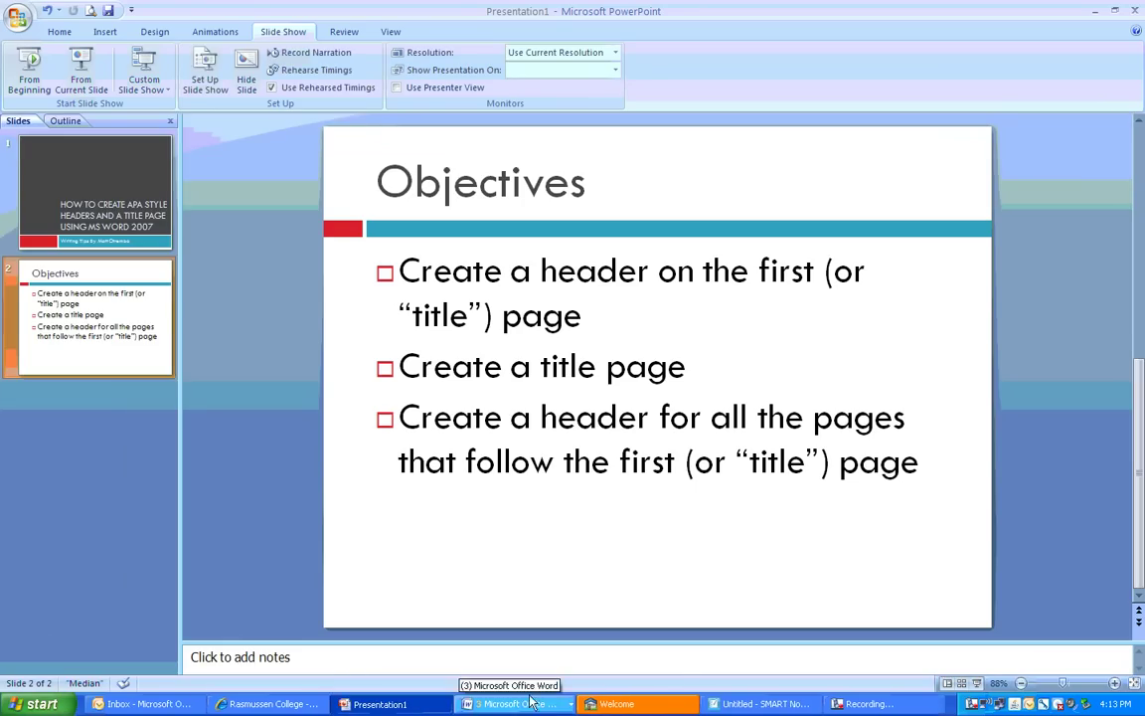
Show the list of open Word documents from the grouped taskbar button
click(512, 704)
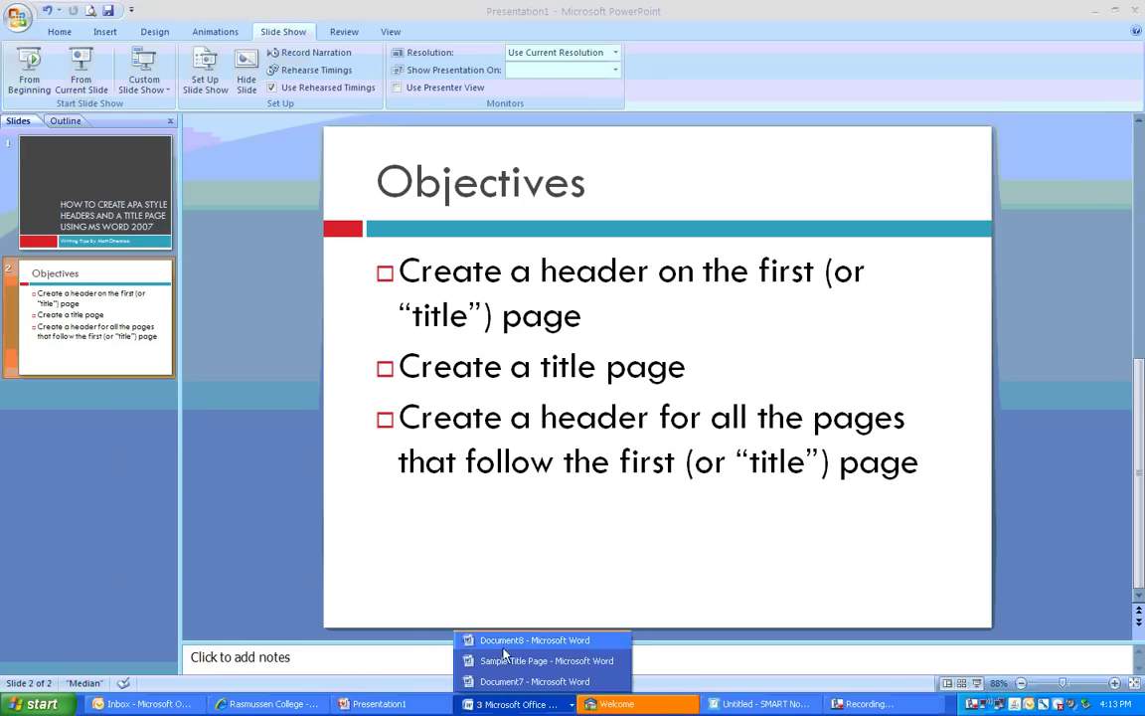
Switch to Document8, edit its header, and turn on Different First Page
click(504, 641)
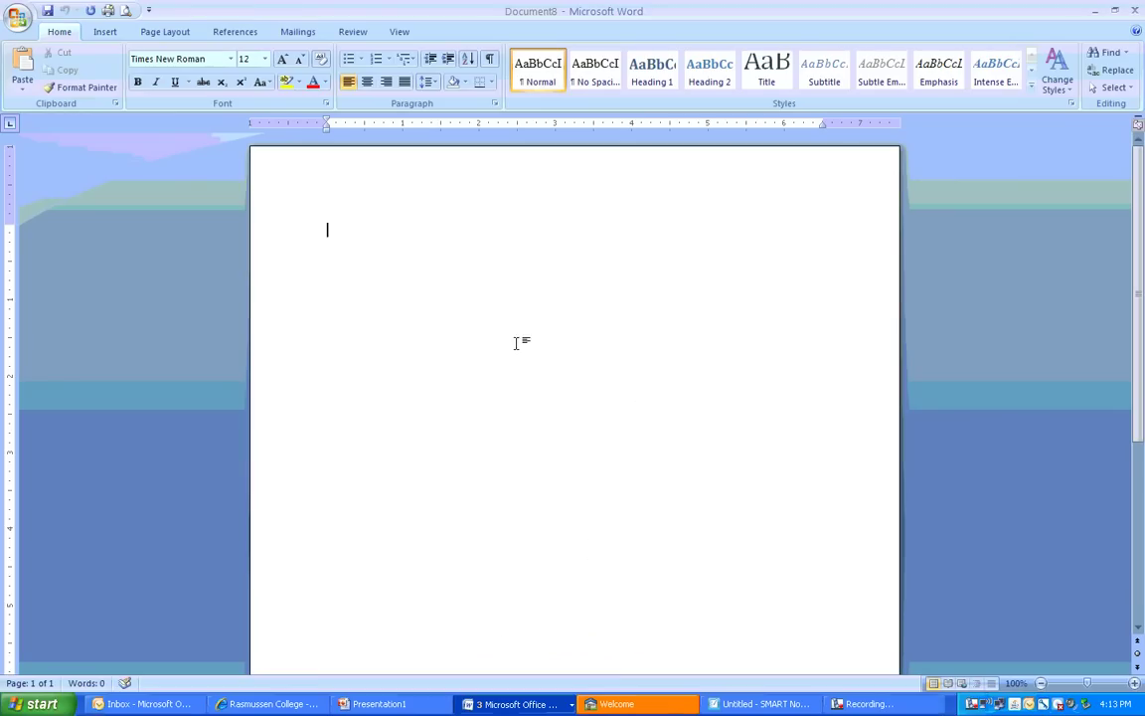
double_click(478, 180)
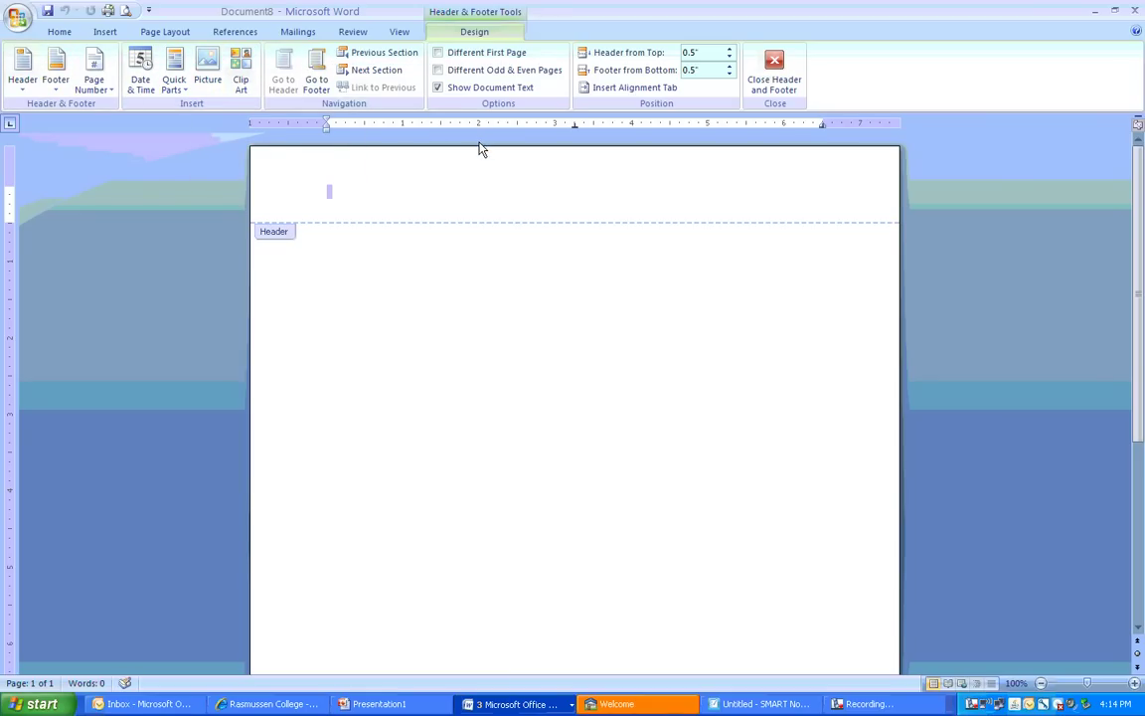
click(439, 55)
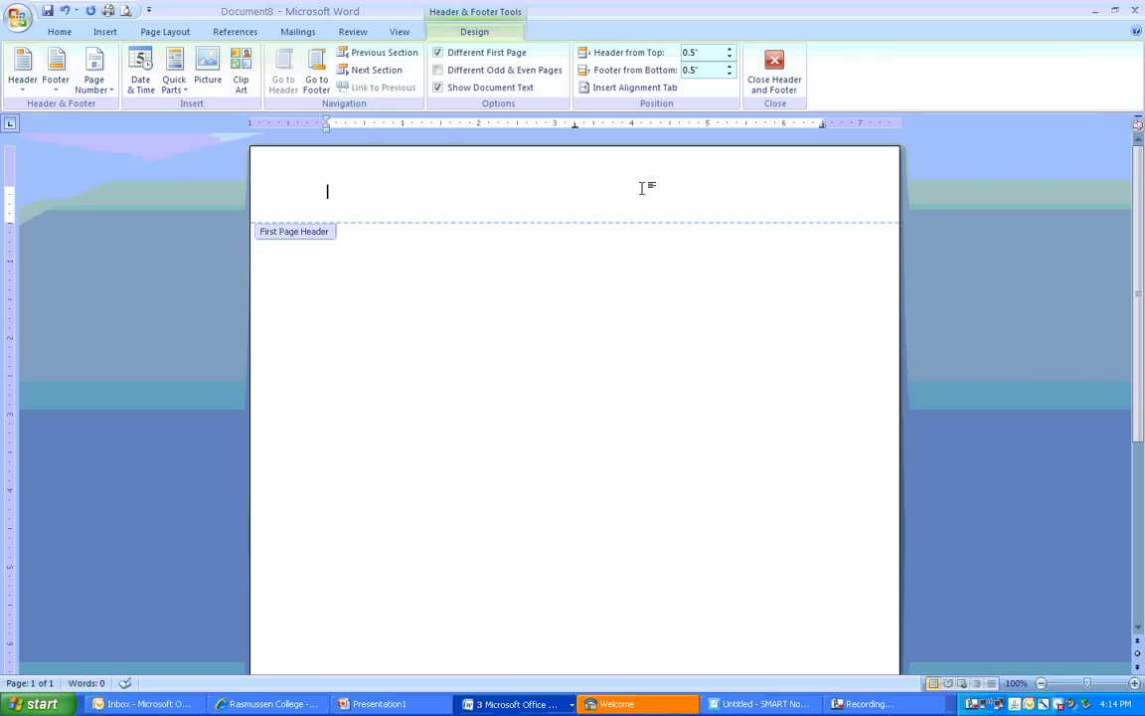
Insert a Plain Number 3 page number, showing 1, at the top right of the first-page header
click(110, 91)
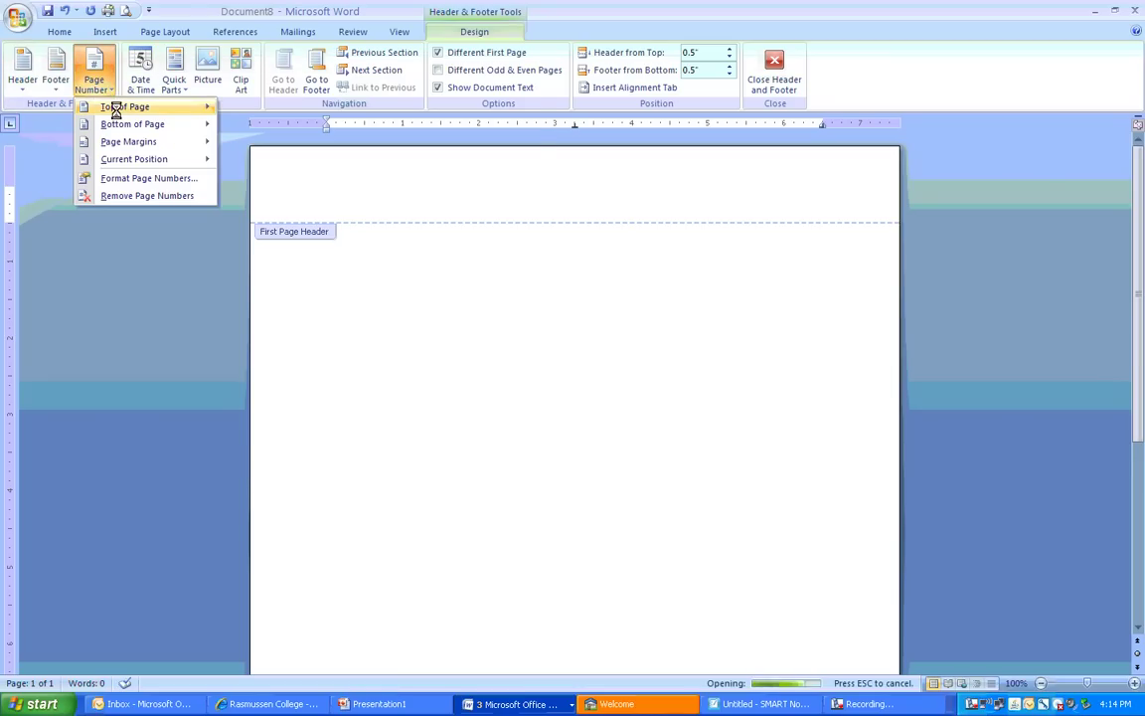
mouse_move(117, 113)
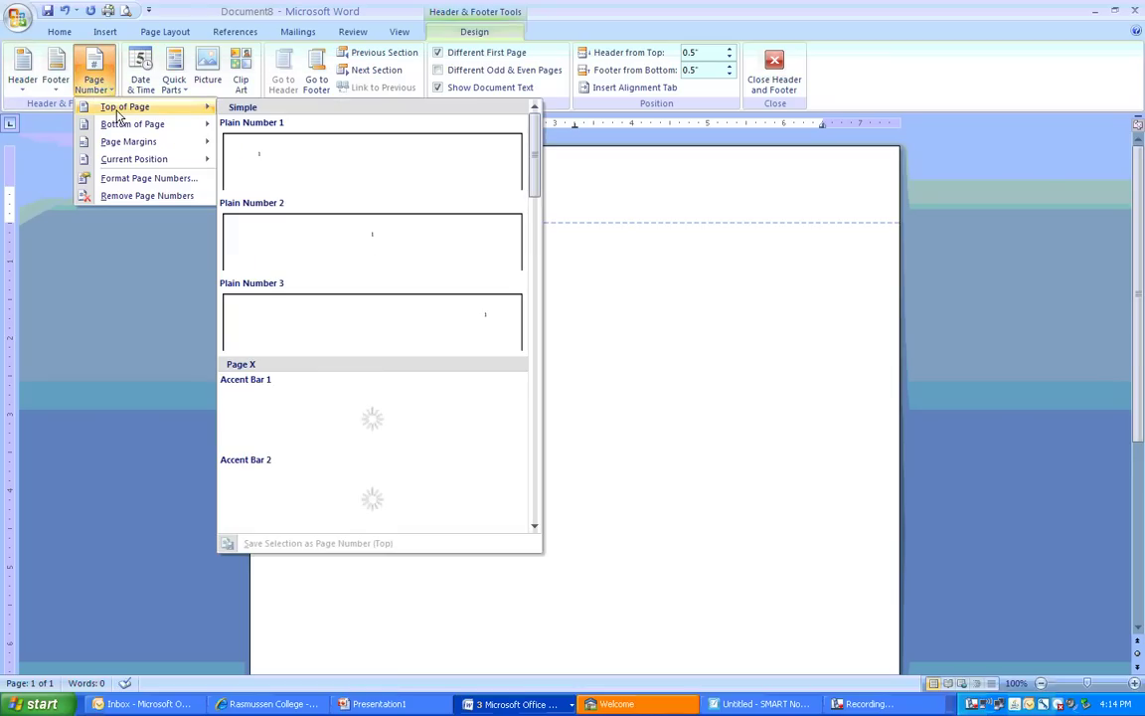
click(316, 324)
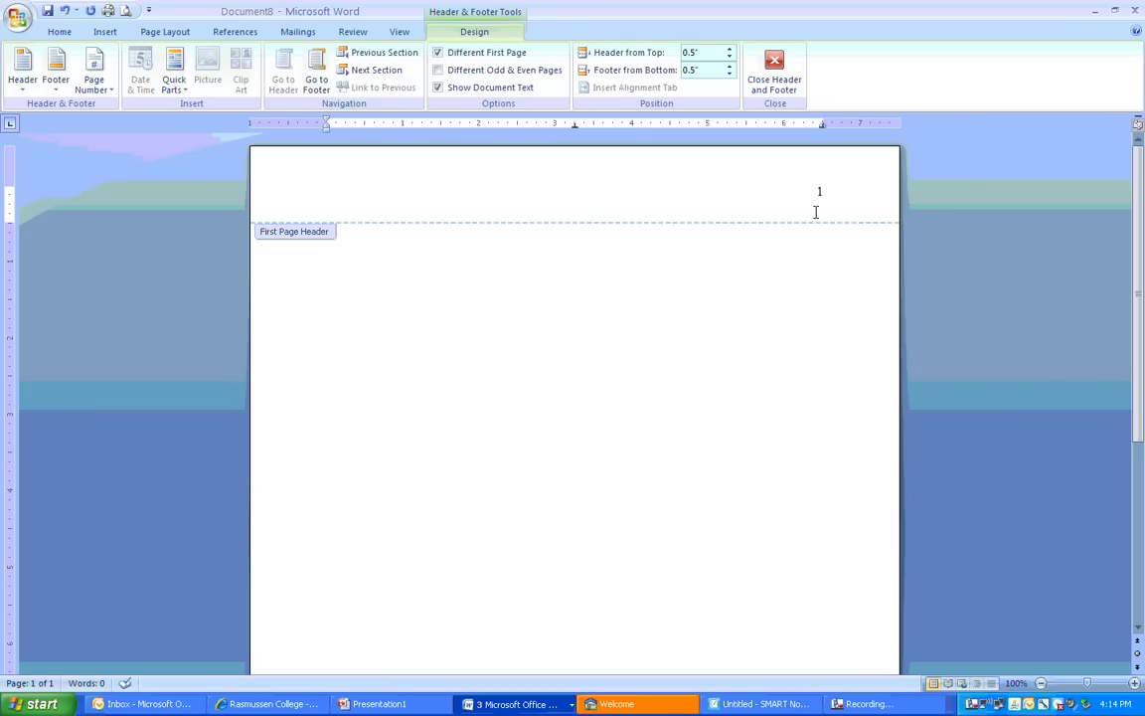
Type 'Running head: SAMPLE TITLE PAGE' left-aligned, with the page number tabbed to the right
text(Running )
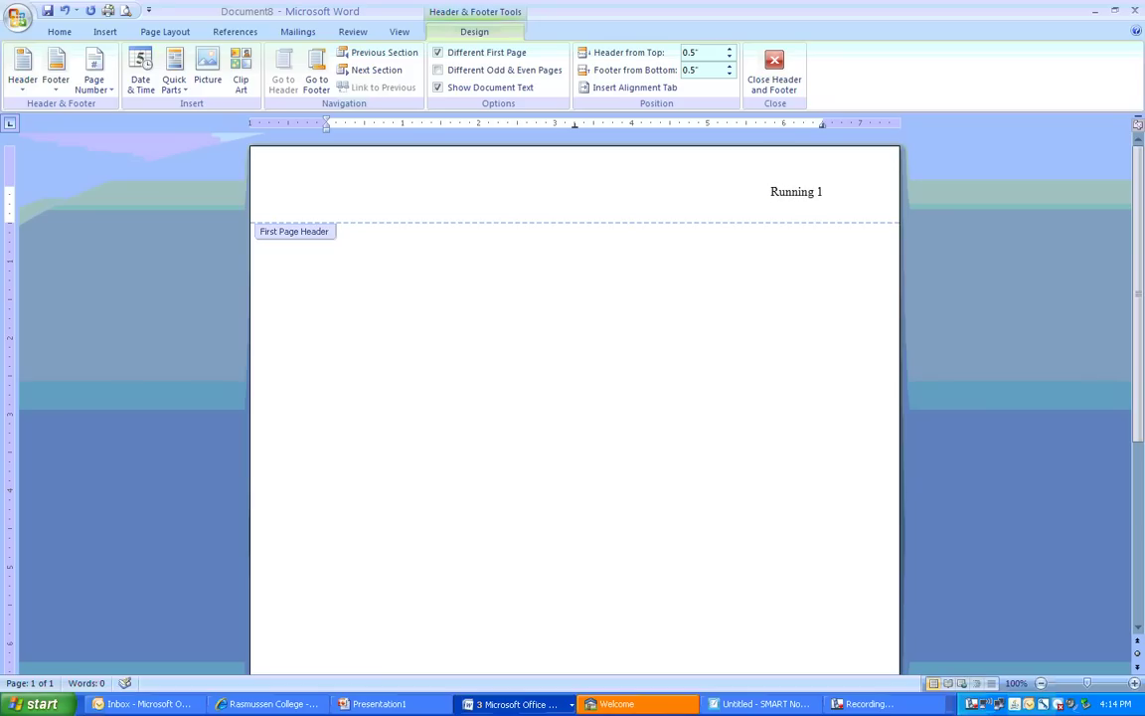
text(head)
text(:)
text(SAMPLE)
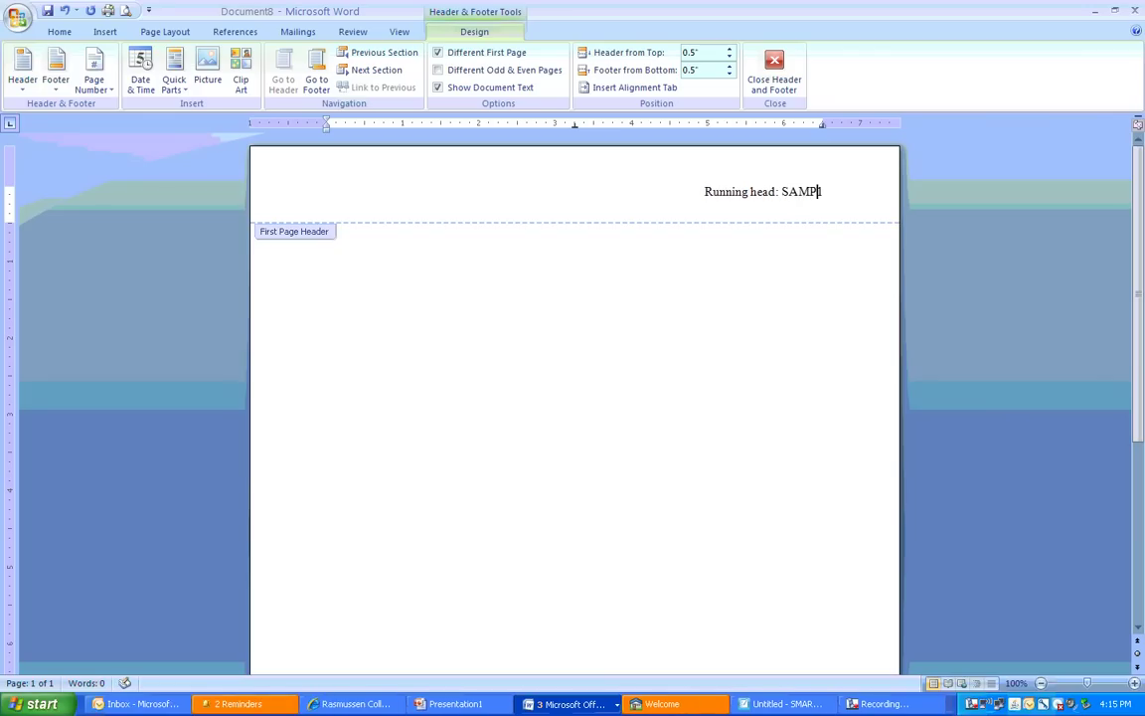
text( TITLE PA)
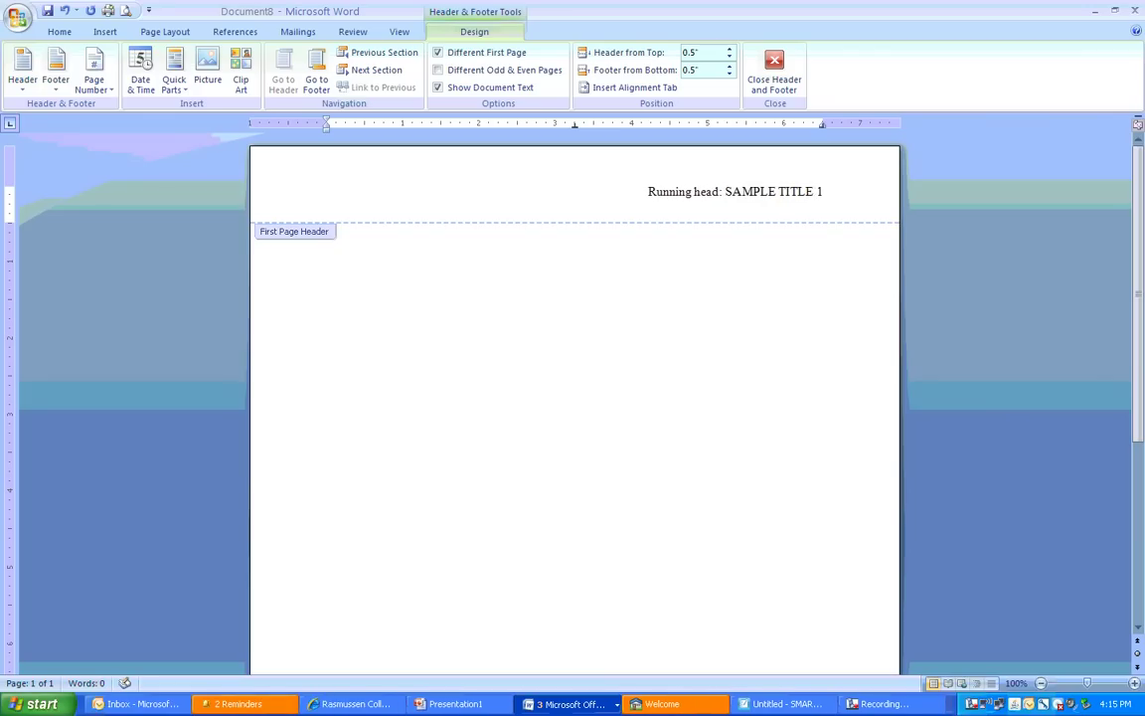
text(GE)
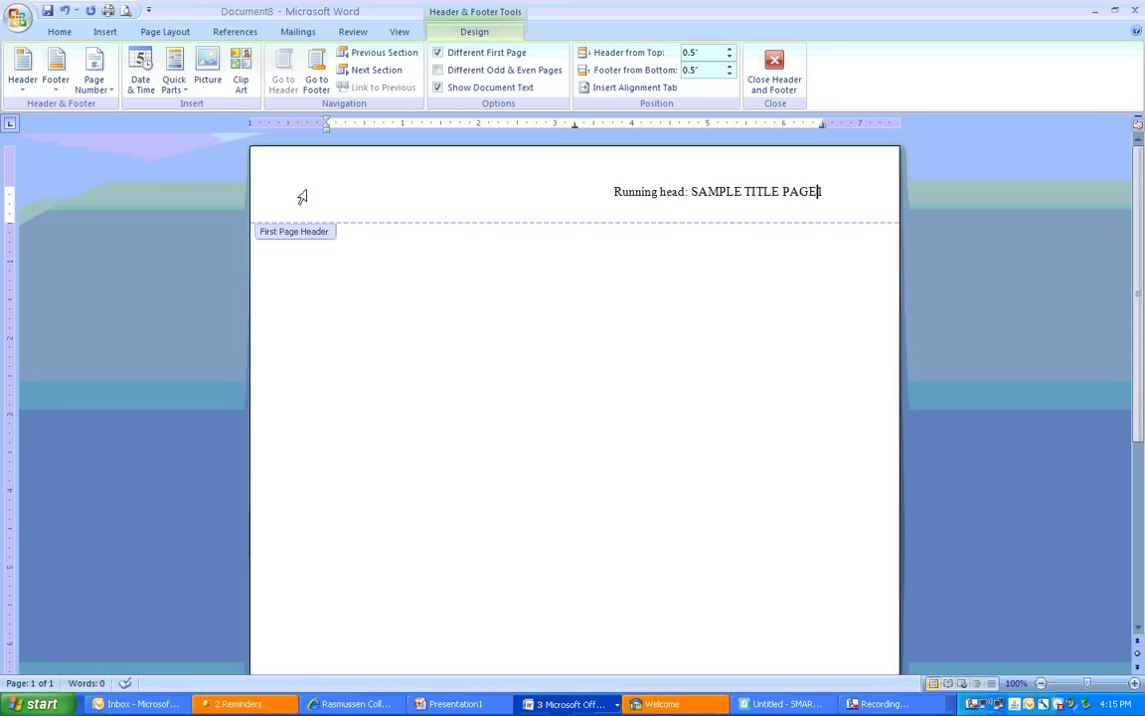
key(Tab)
key(ctrl+l)
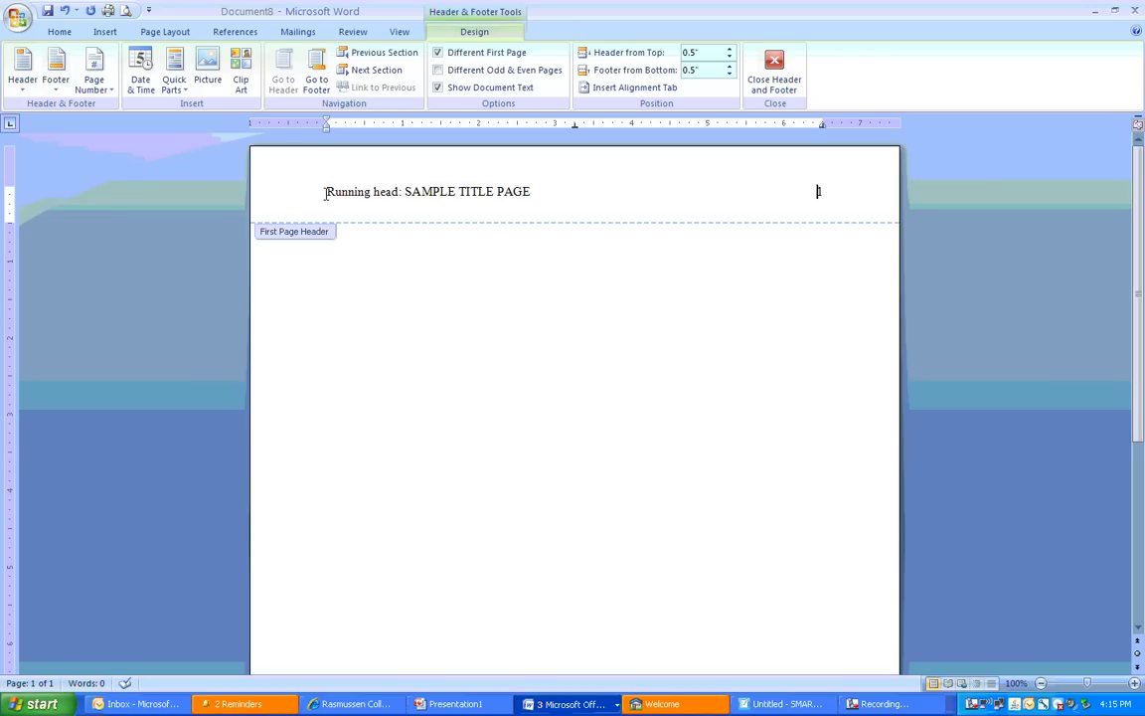
drag(329, 191, 386, 186)
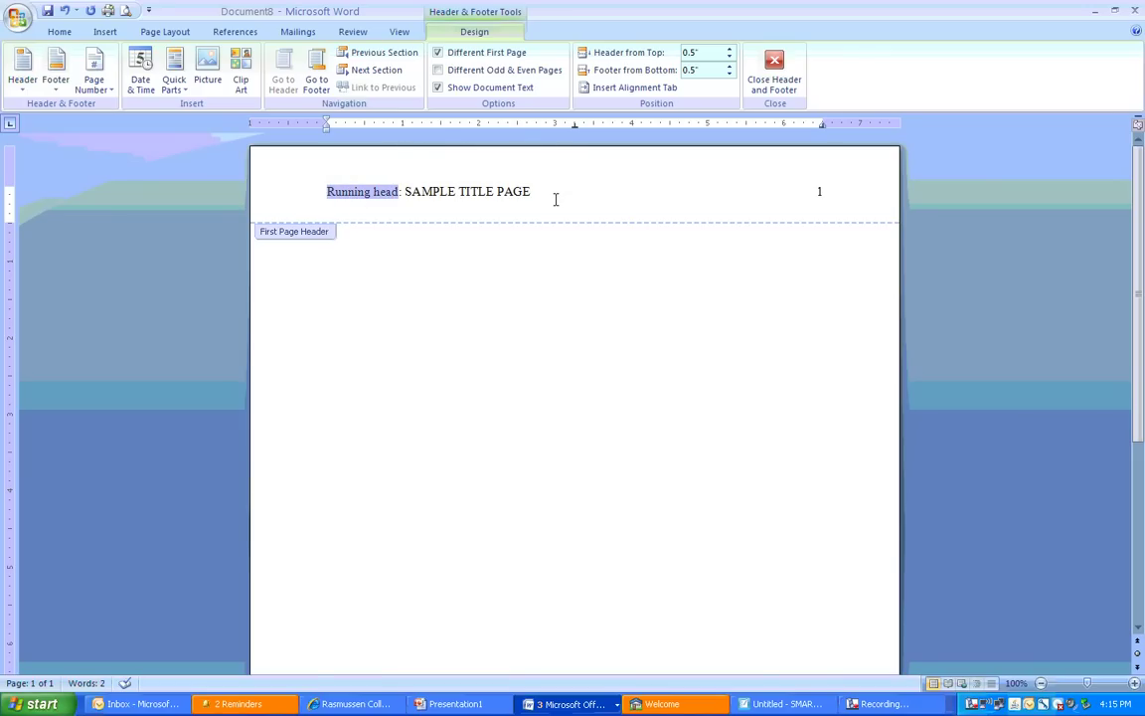
click(555, 204)
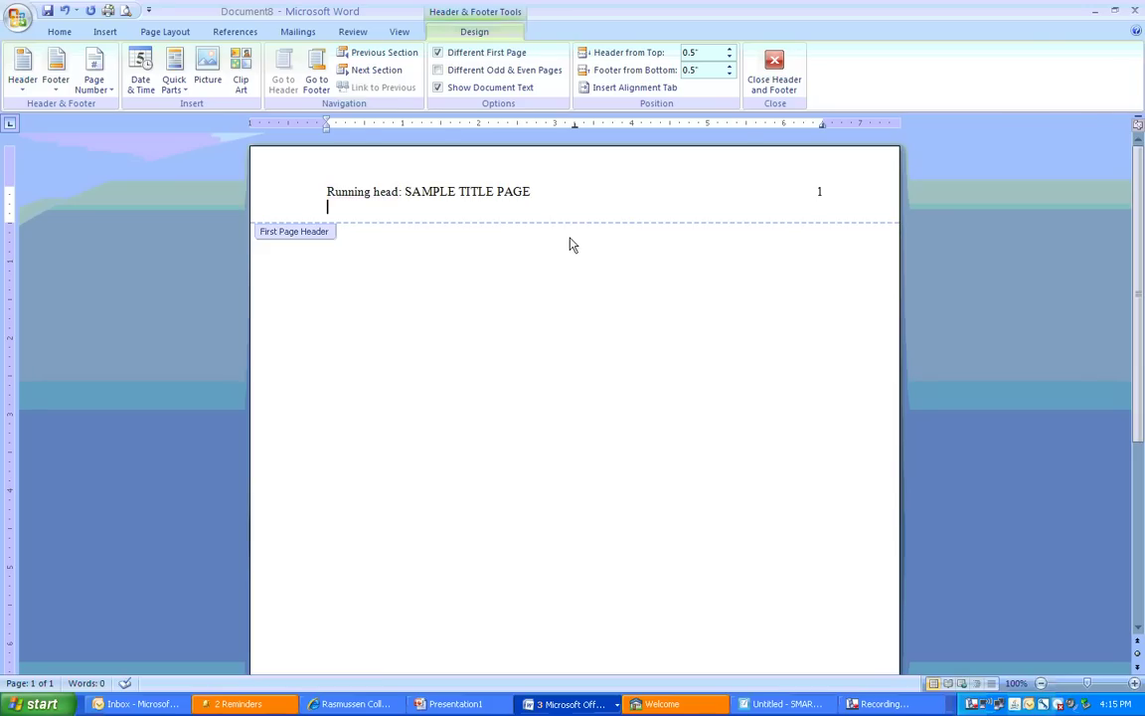
Leave the header and set the body to centred, 2.0 line spacing with blank lines added
double_click(570, 248)
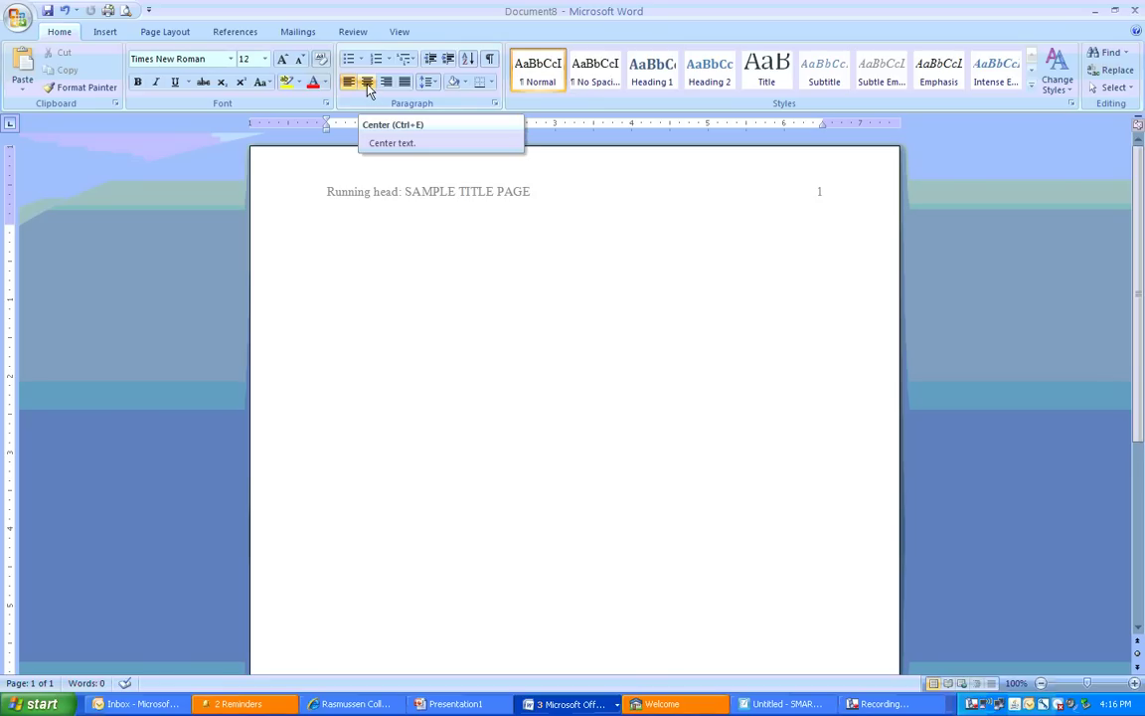
click(367, 86)
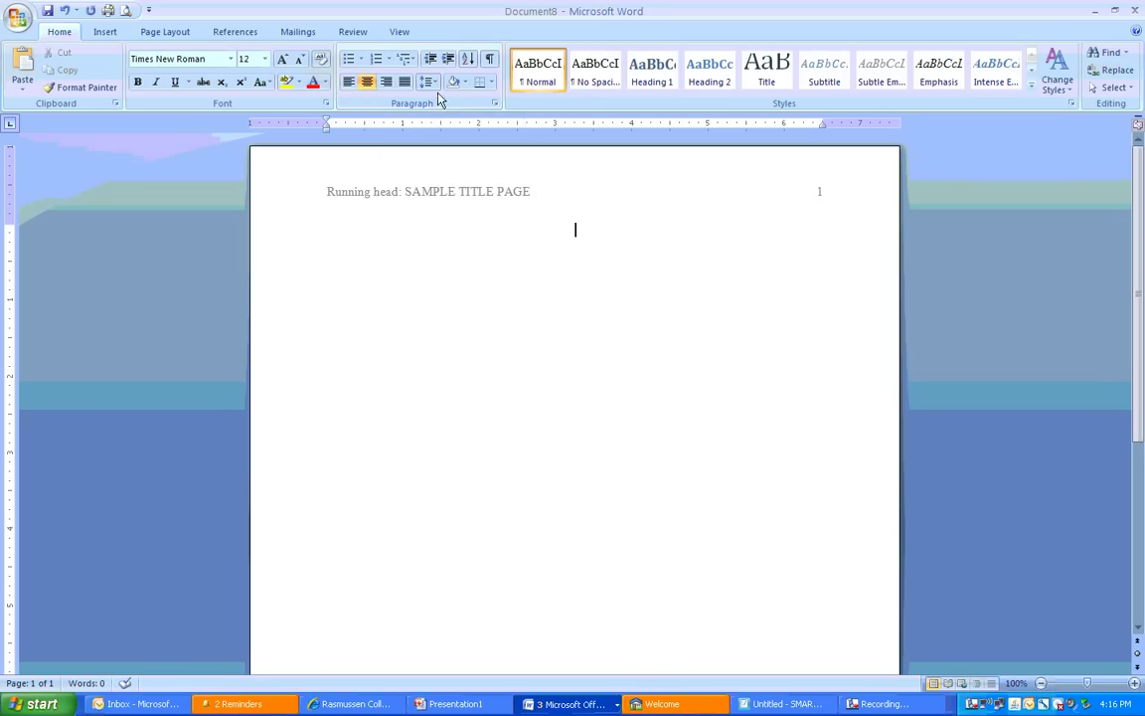
click(433, 84)
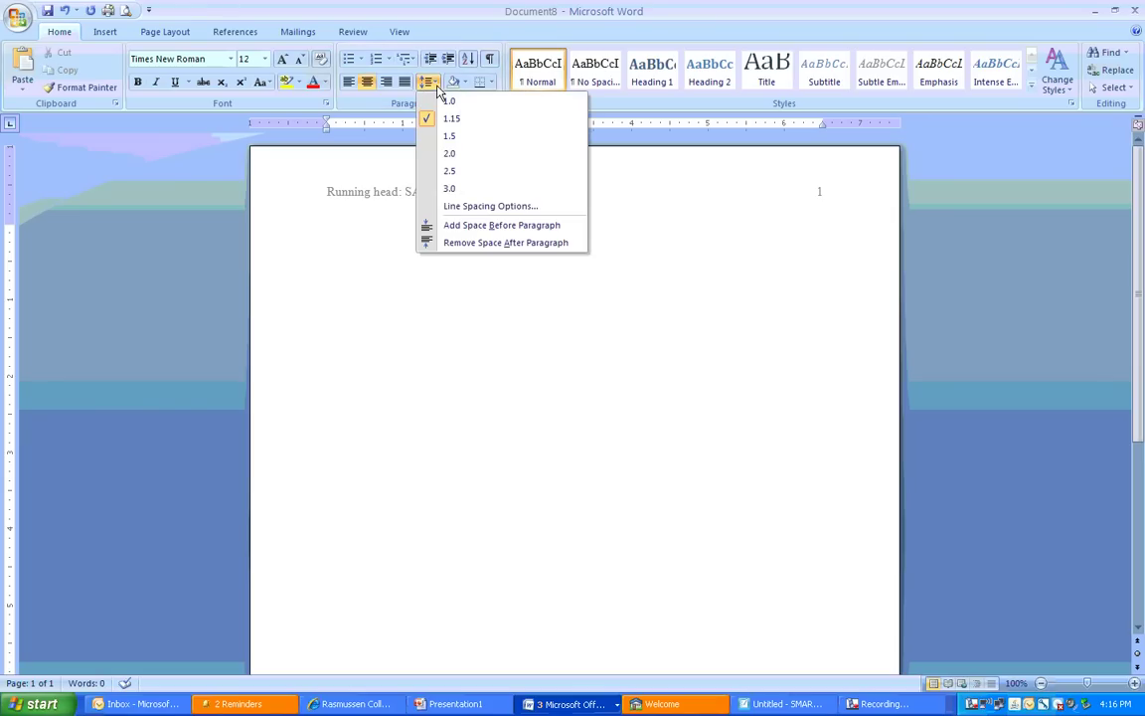
click(456, 155)
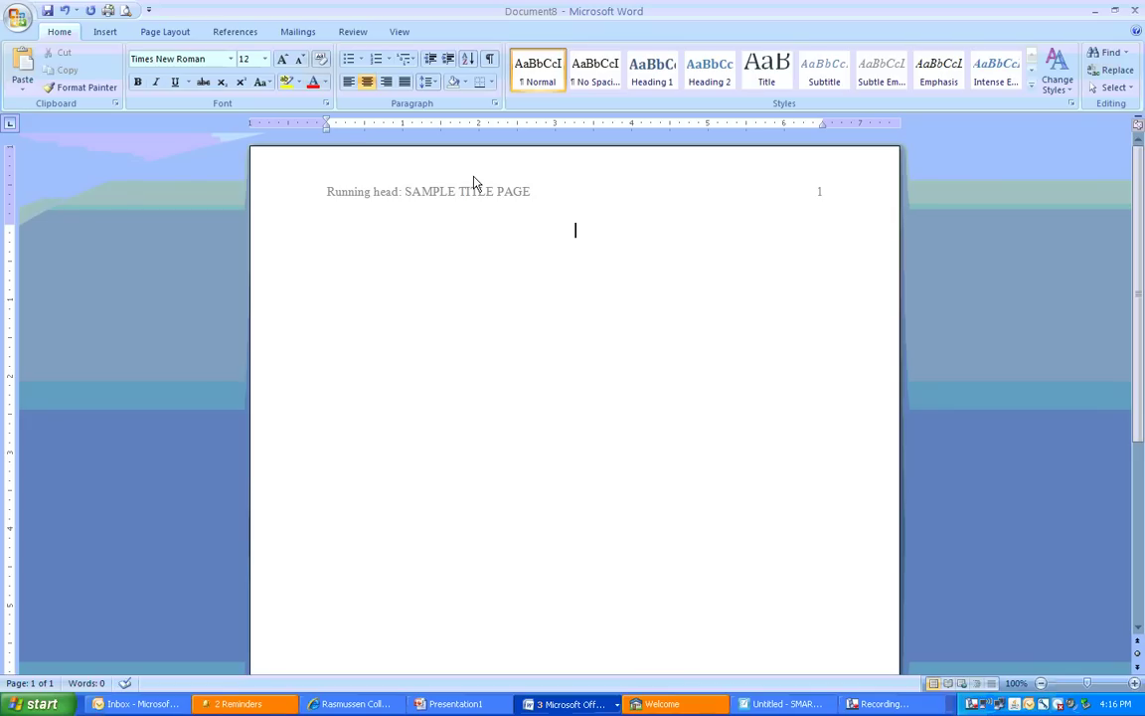
key(Return)
key(Return)
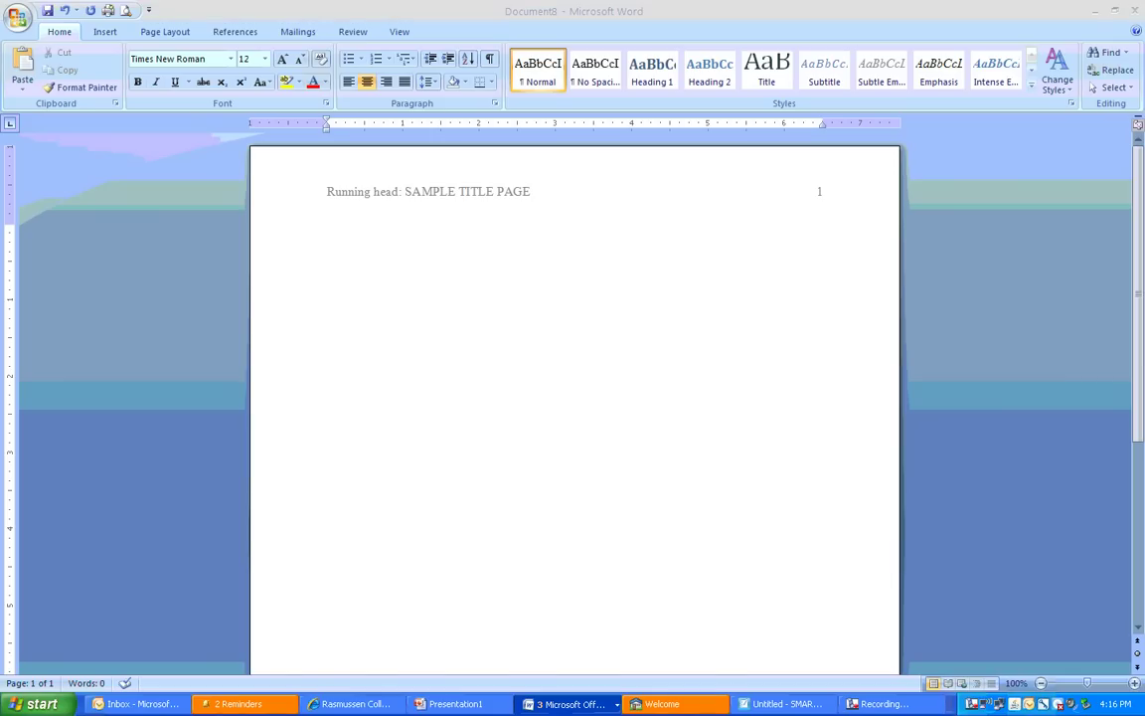
Type centred lines 'Sample Title Page', the author's name, and 'Rasmussen College'
click(557, 407)
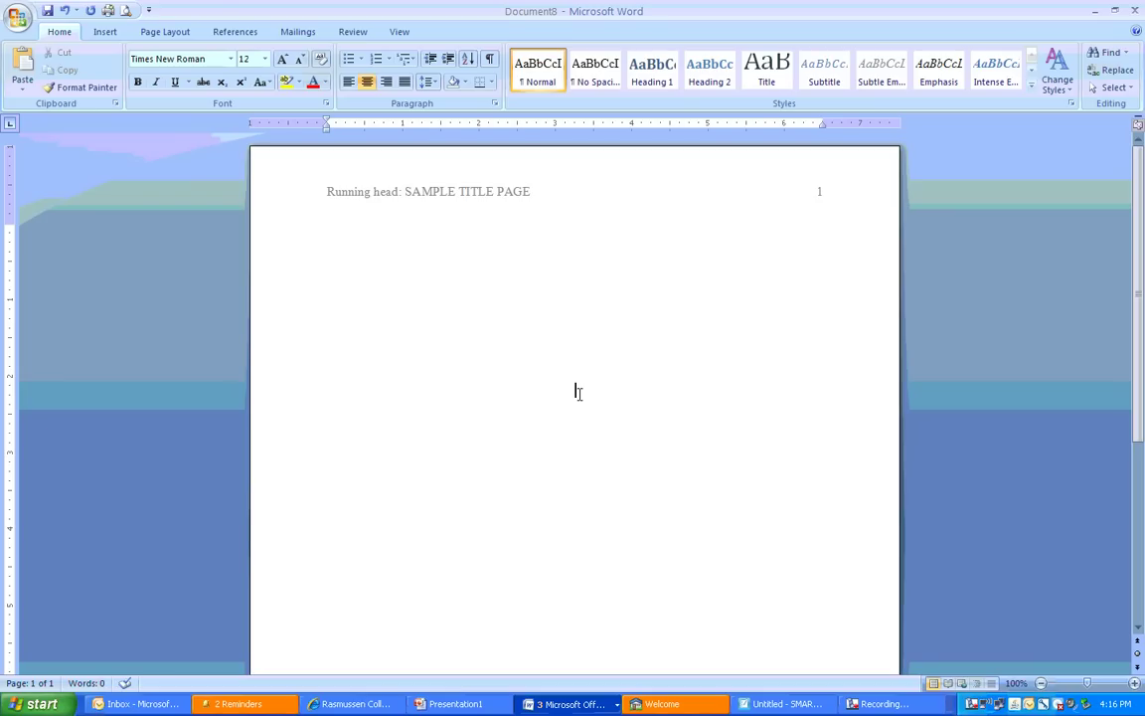
text(Sample Title Pa)
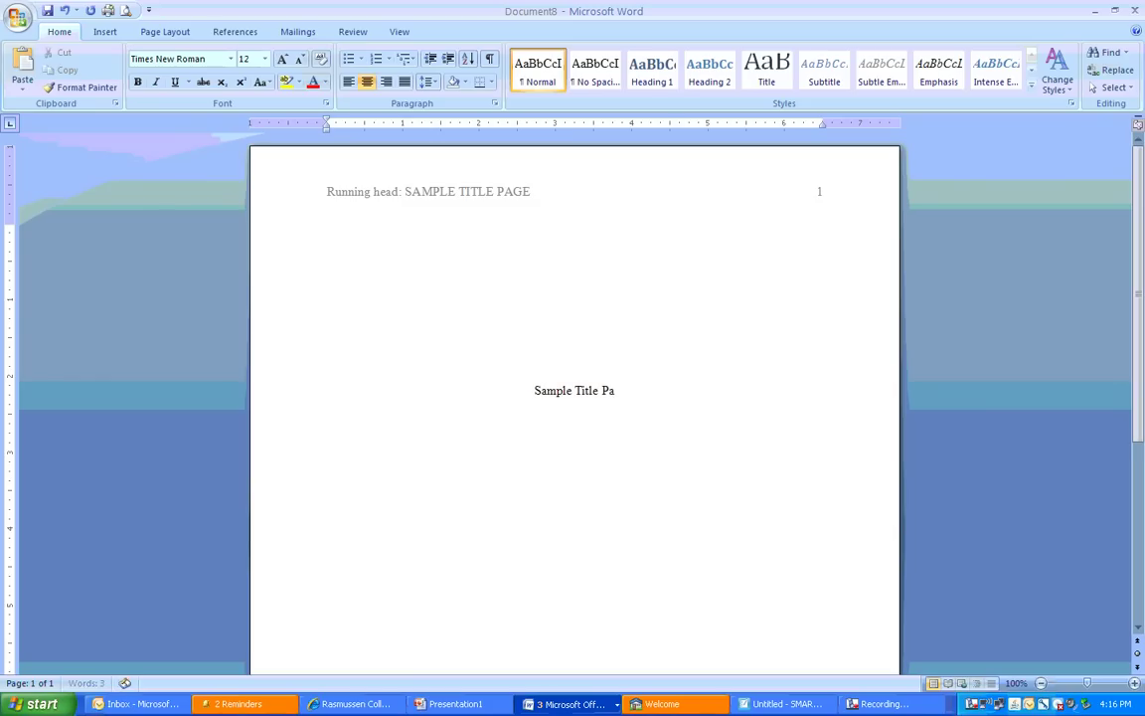
text(ge)
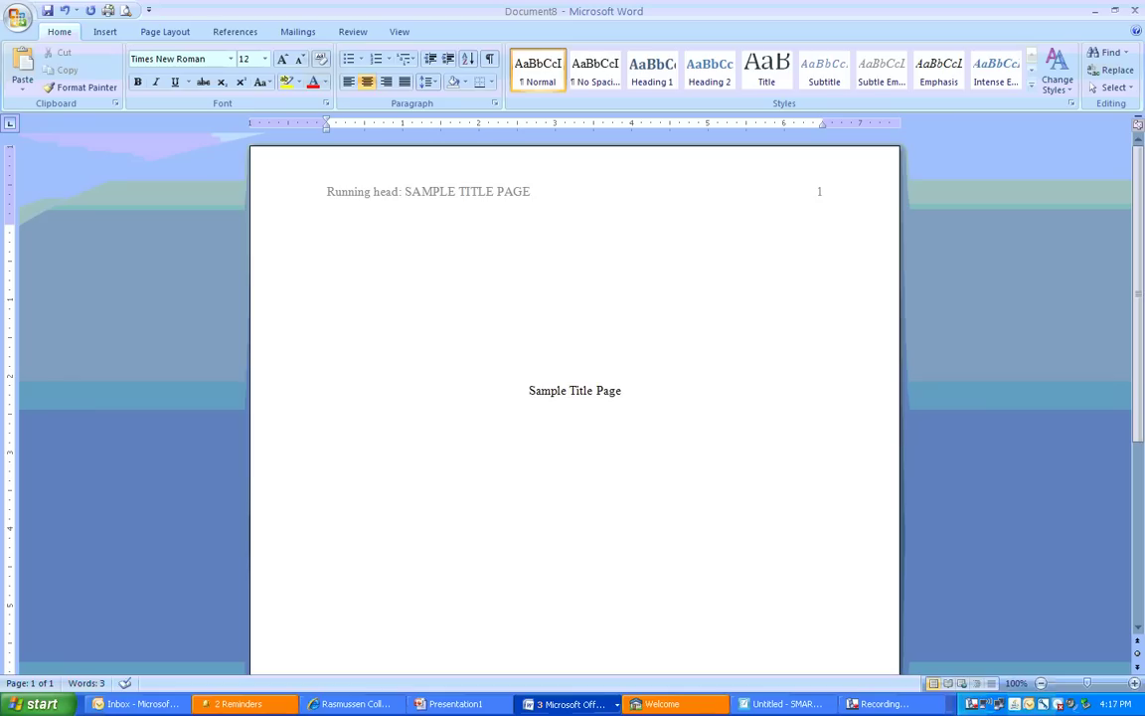
key(Return)
text(Joe Smith)
key(Return)
text(Rasmussen Co)
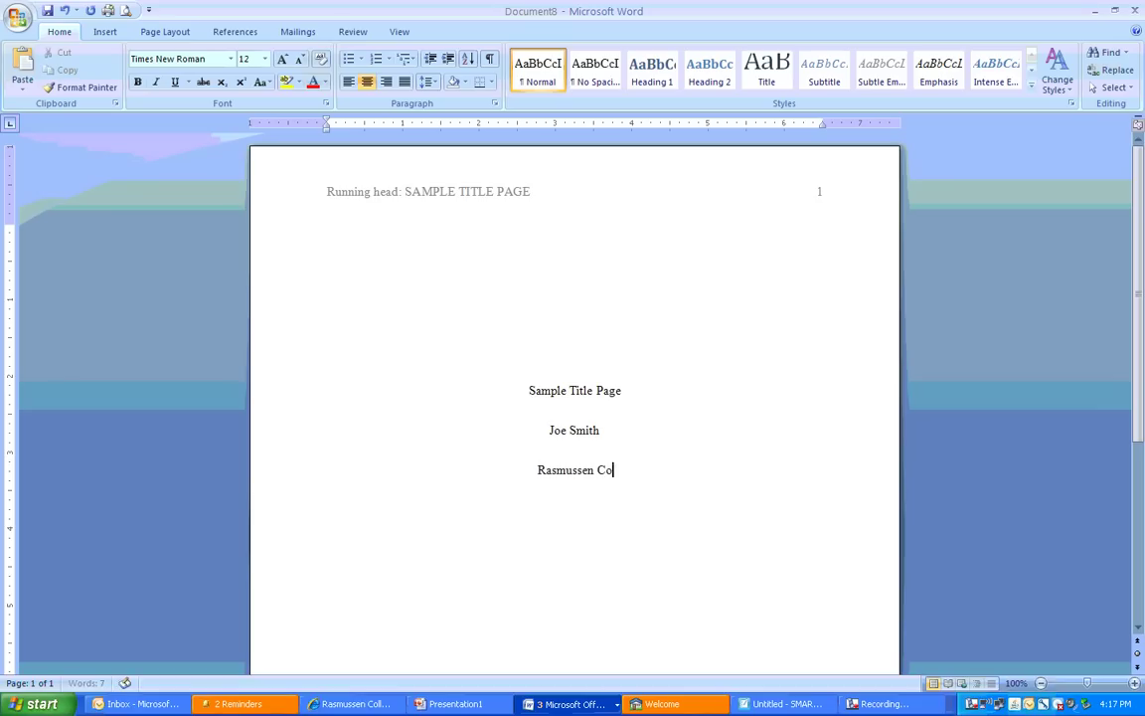
text(llege)
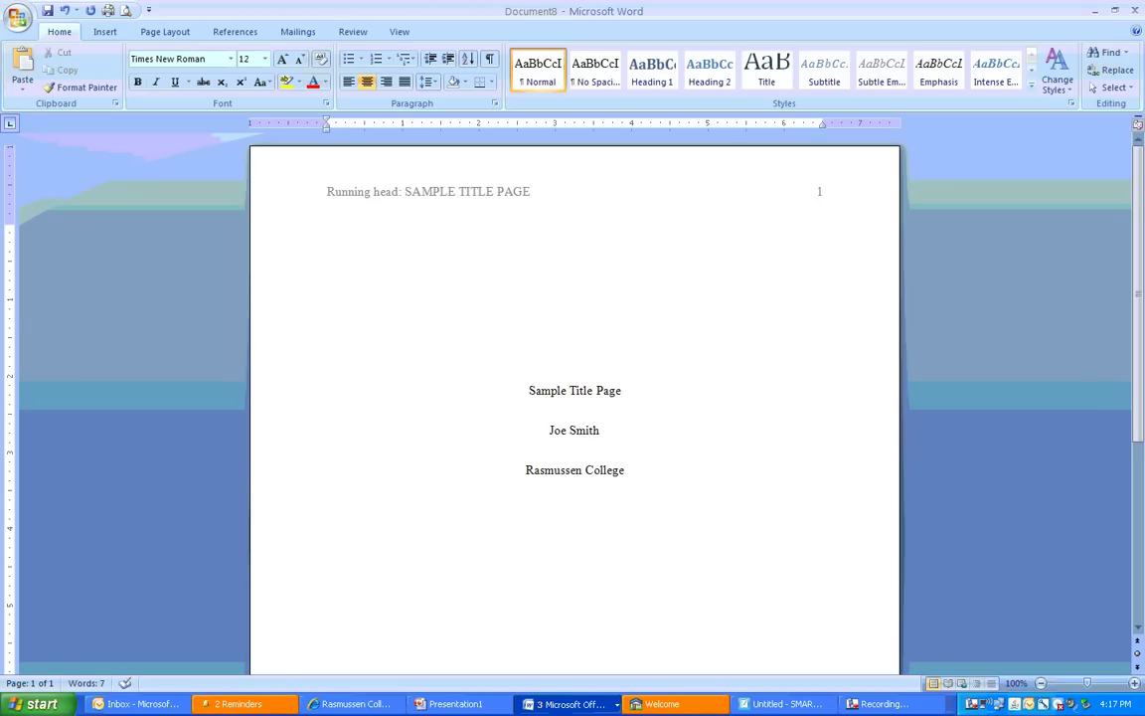
Add a centred 'Author Note' heading lower down and left-align the line below it
key(Return)
key(Return)
key(Return)
key(Return)
text(Author Note)
scroll(606, 445, down, 1)
scroll(1141, 427, down, 2)
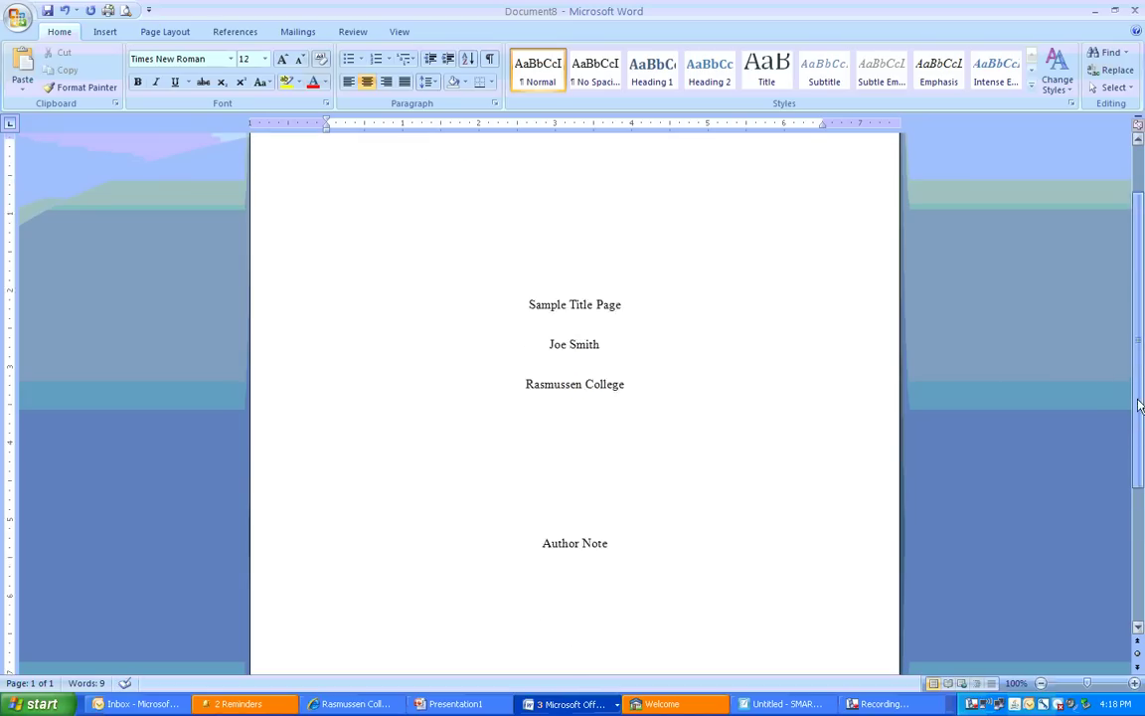
scroll(1140, 428, down, 3)
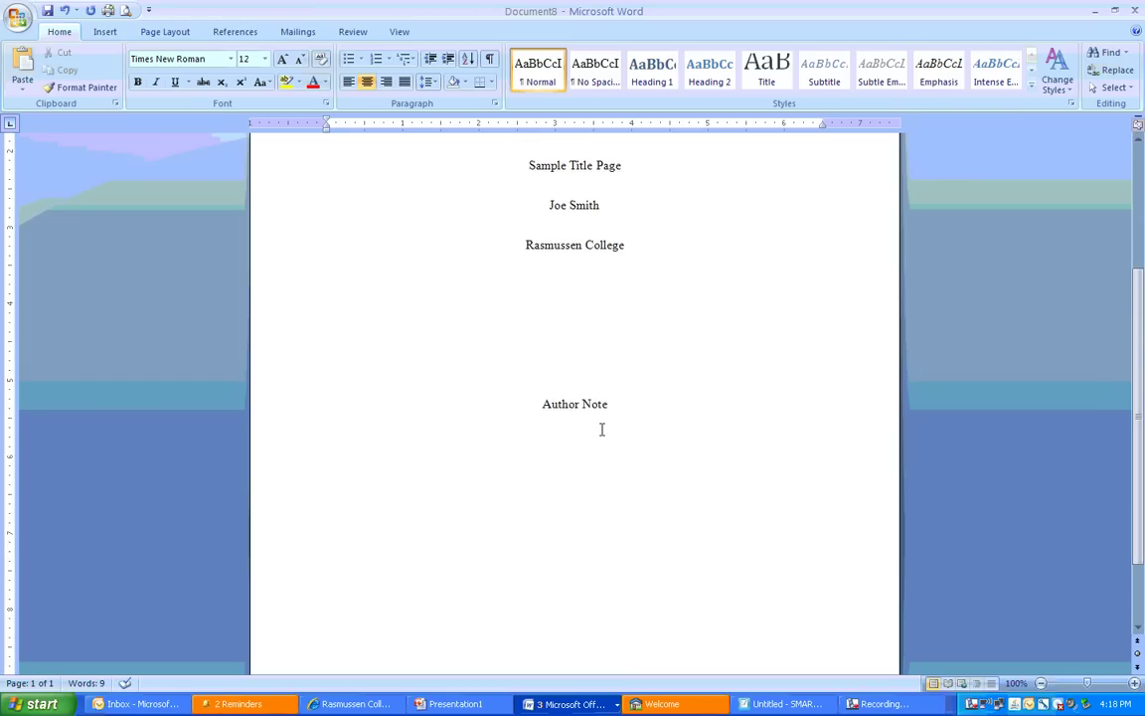
click(347, 84)
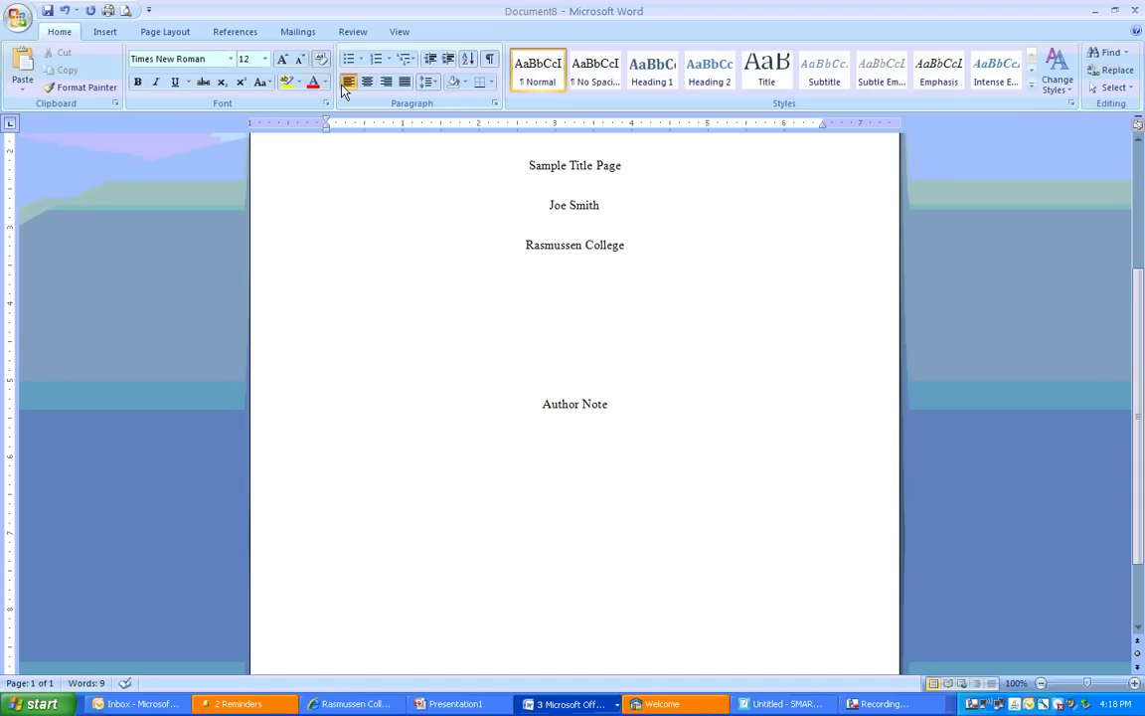
Type the indented note about submitting on December 8th, 2011, for the instructor's G124-English Composition course
key(Tab)
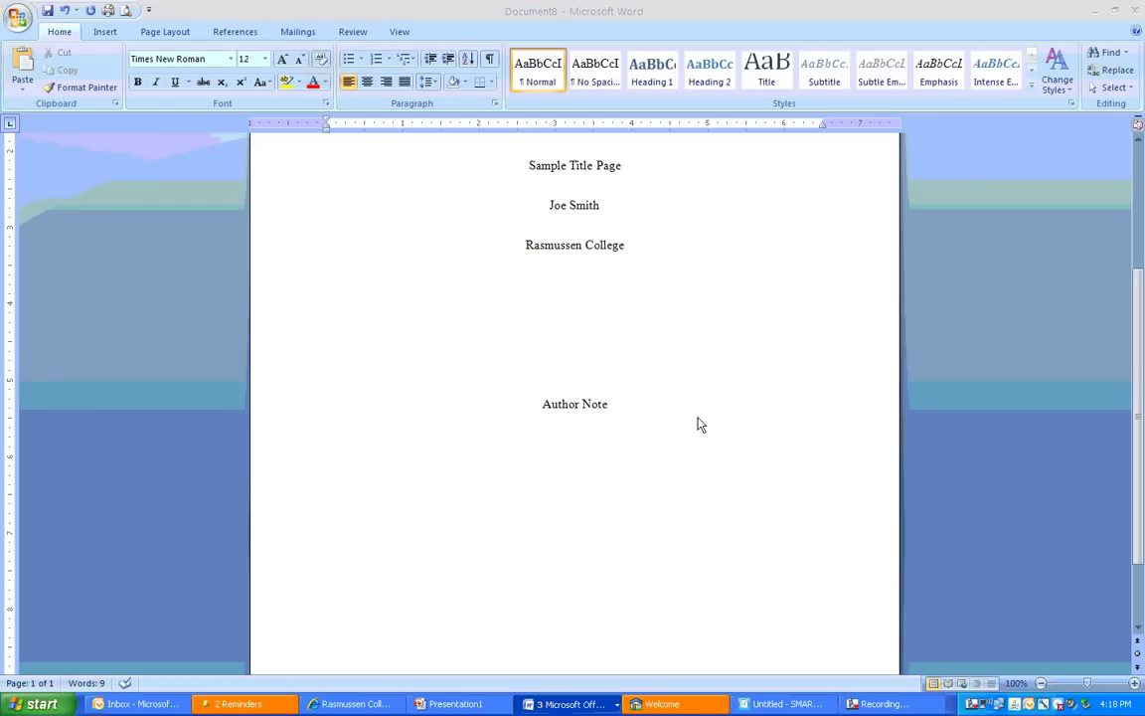
click(417, 447)
key(Tab)
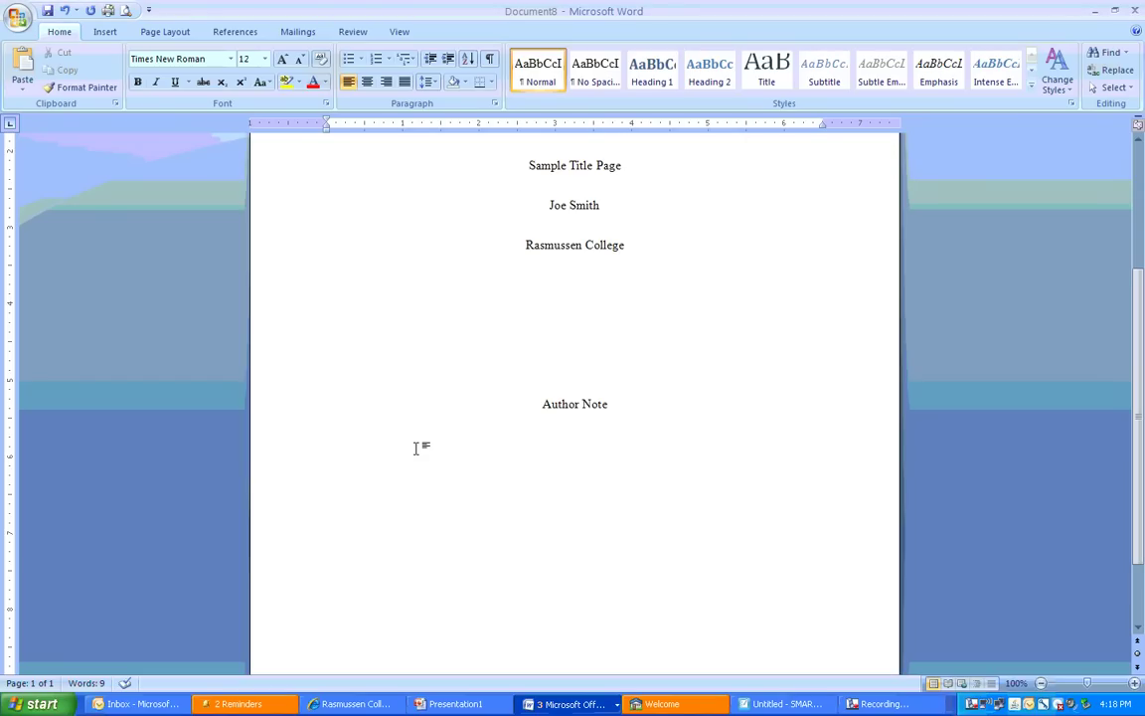
text(This)
text(assignment is being)
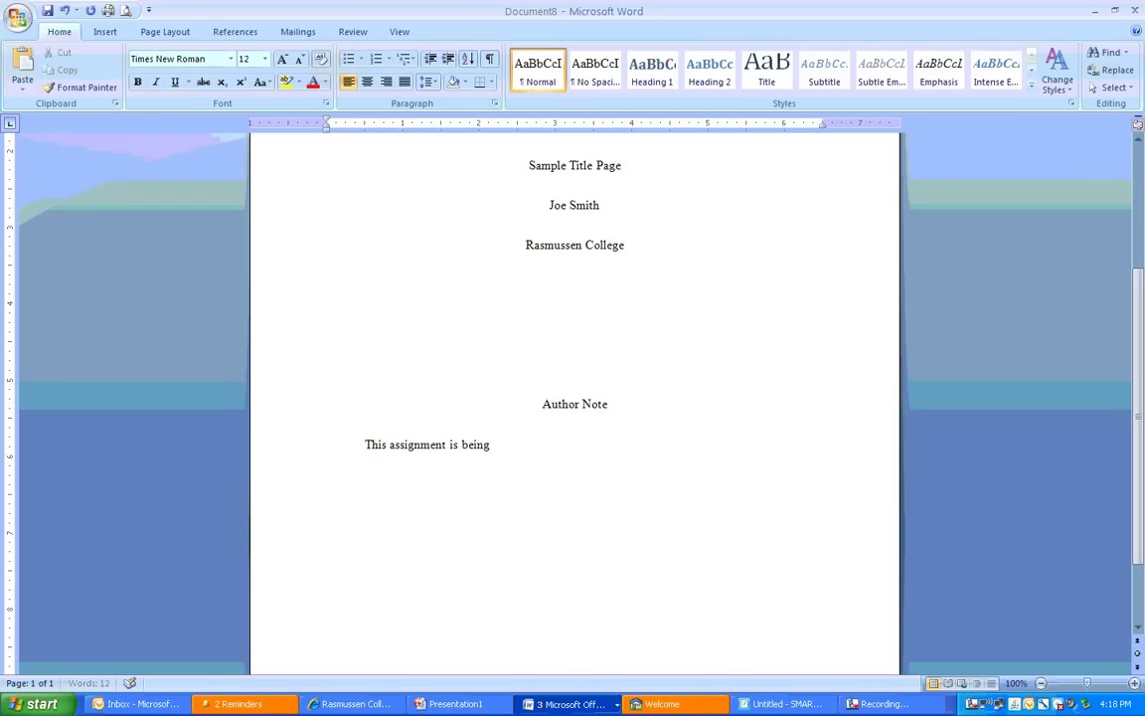
text( submitted on)
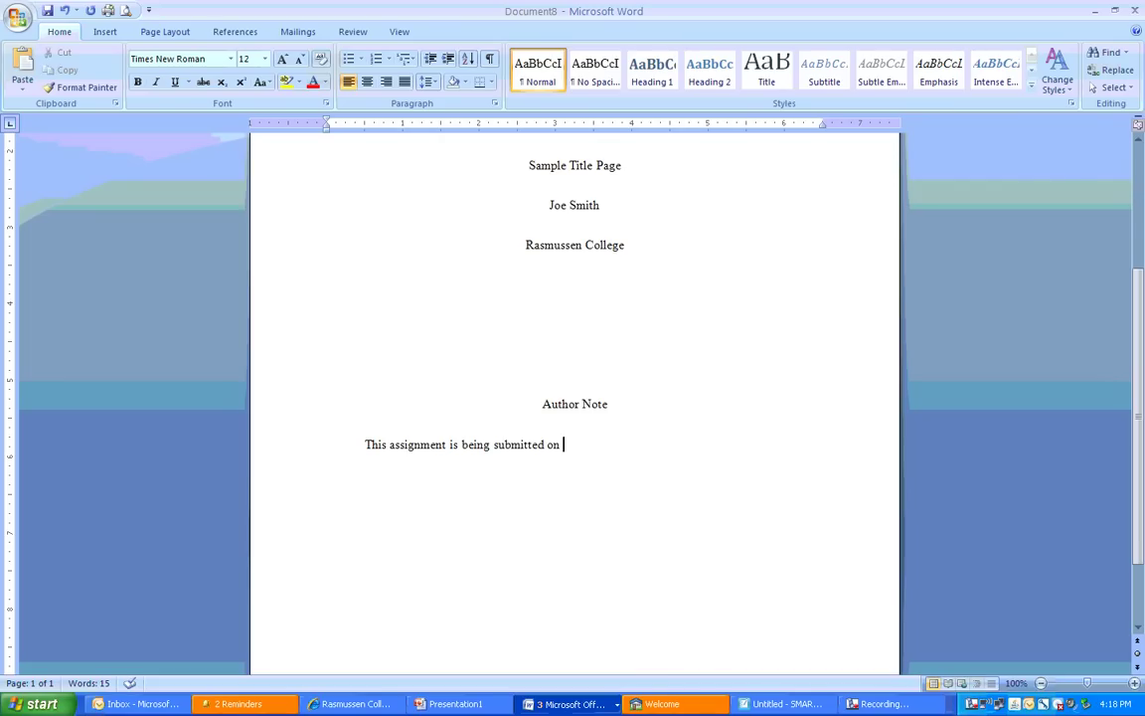
text(December )
text(8th, )
text(1011)
key(BackSpace)
key(BackSpace)
key(BackSpace)
key(BackSpace)
text(20)
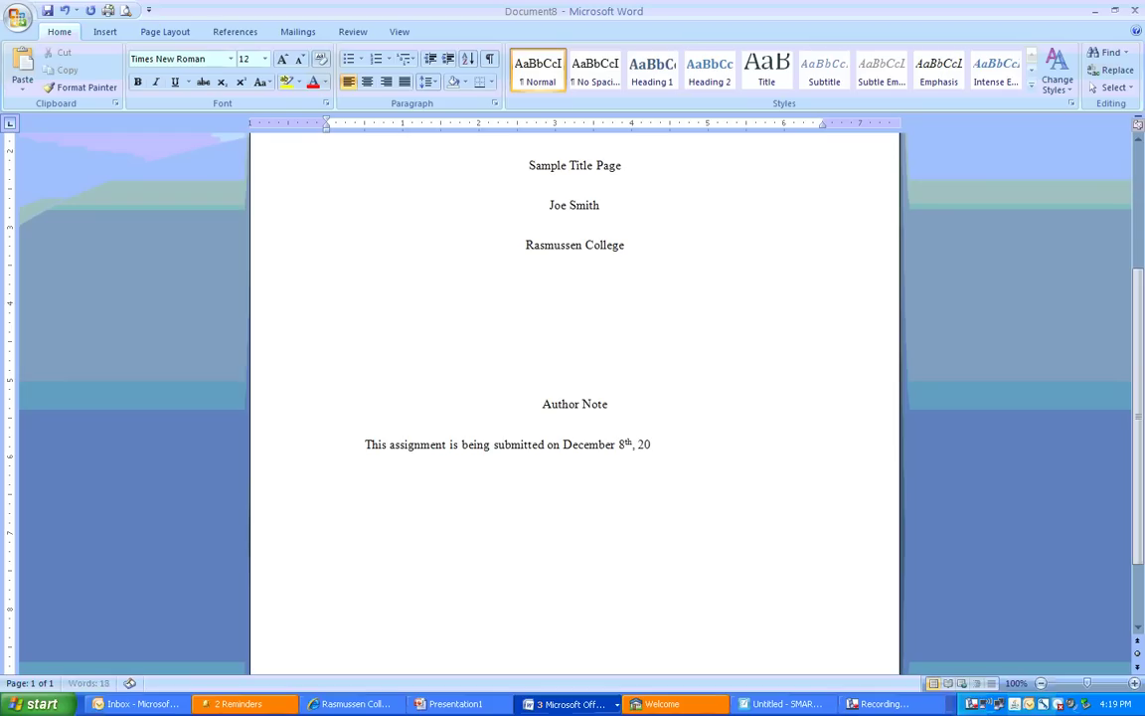
text(11)
text(, for)
text('s G12)
text(4-E)
text(nglish)
text( Composi)
text(tion cours)
text(e.)
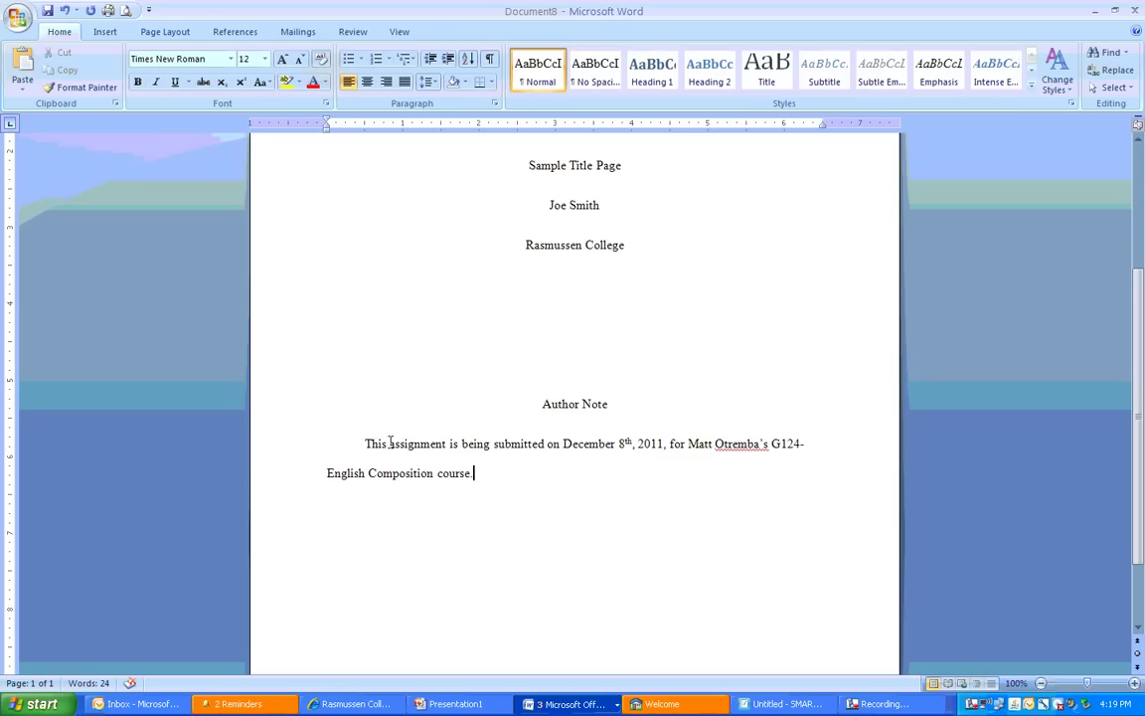
drag(389, 445, 447, 449)
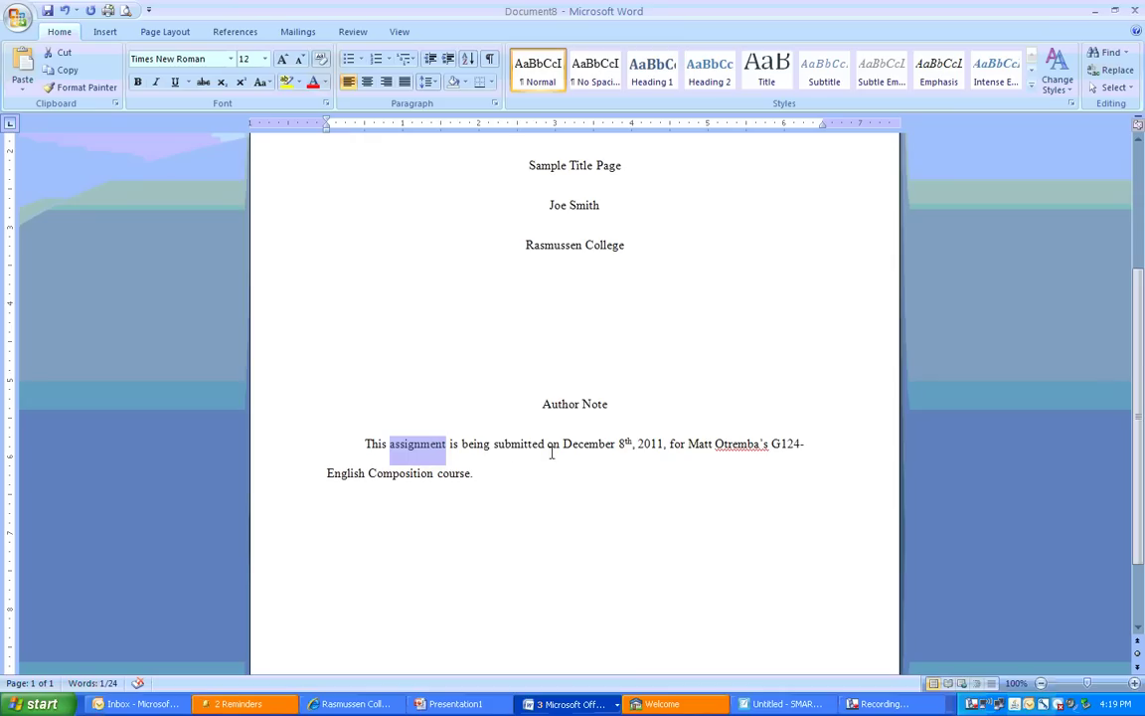
drag(563, 447, 416, 475)
click(771, 445)
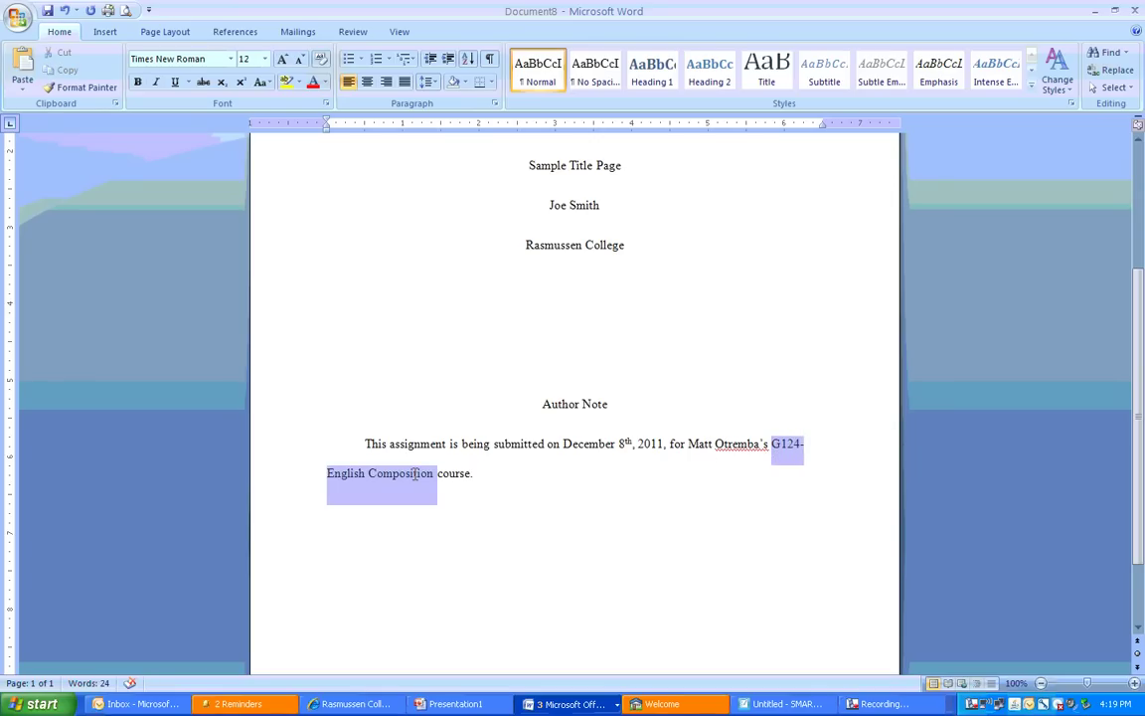
click(488, 485)
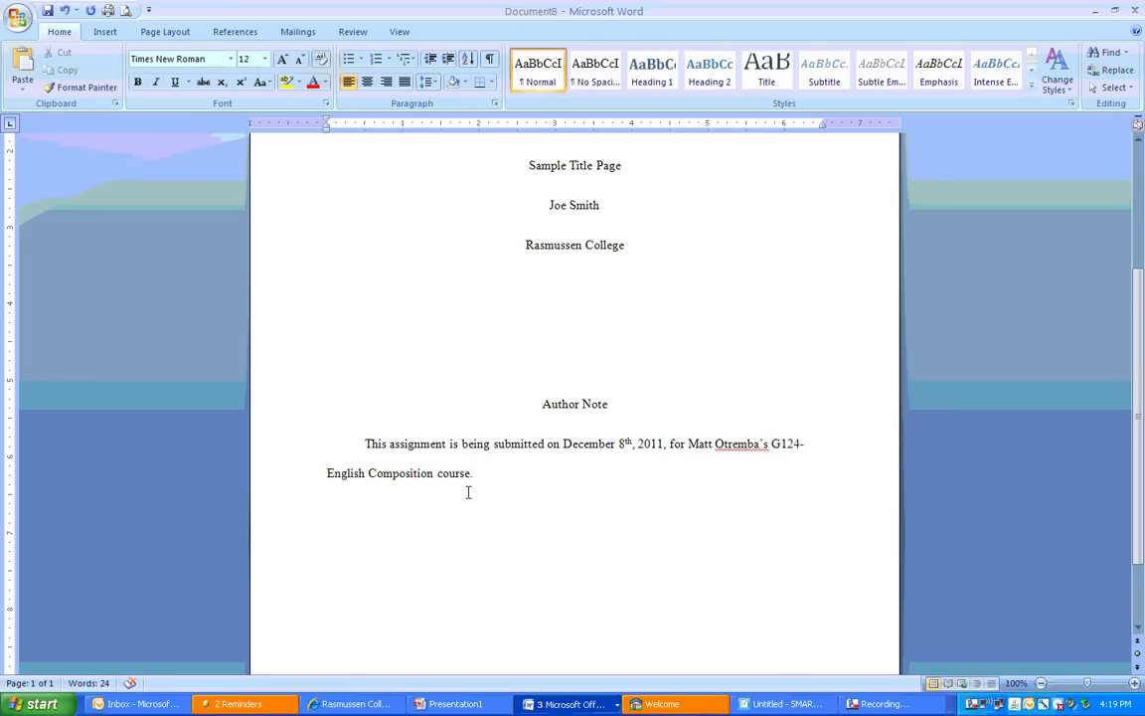
Insert a page break after the author note and open the page 2 header
click(105, 32)
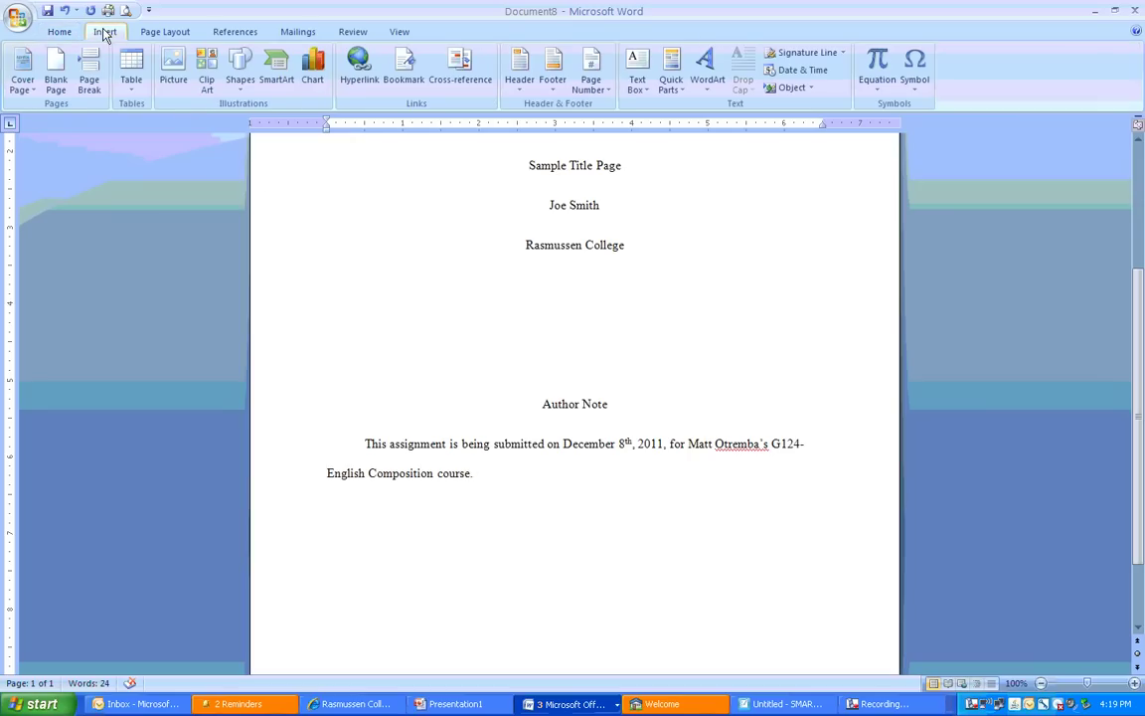
click(88, 77)
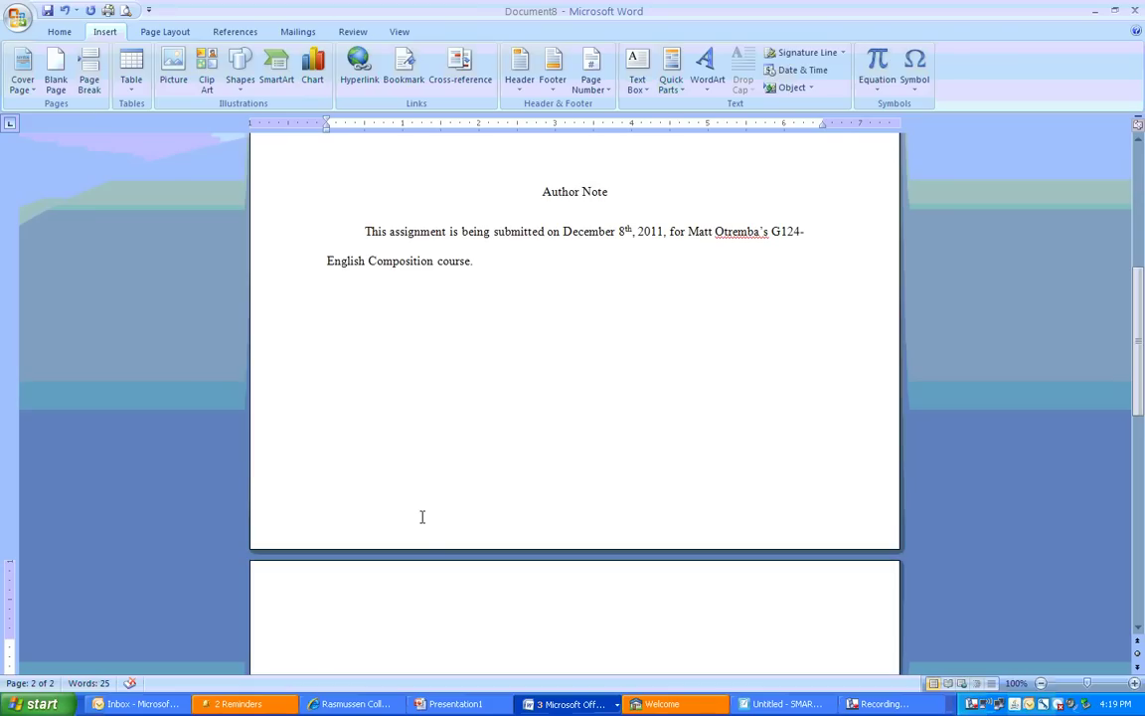
scroll(422, 514, down, 4)
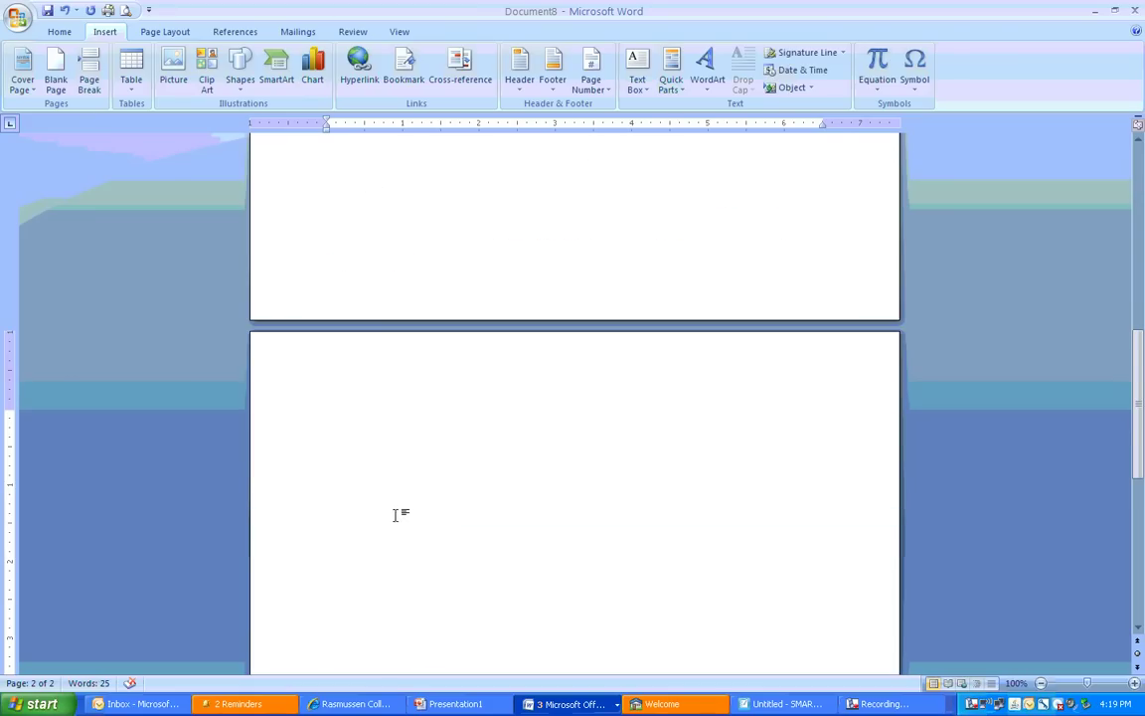
scroll(396, 517, down, 4)
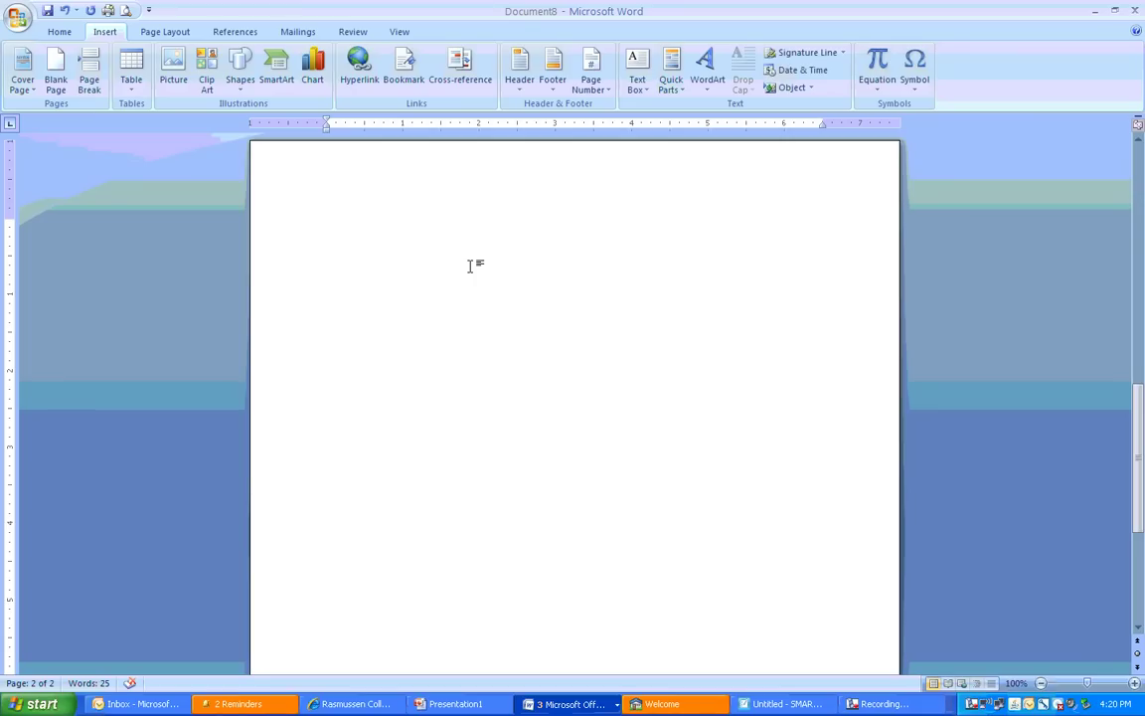
double_click(493, 179)
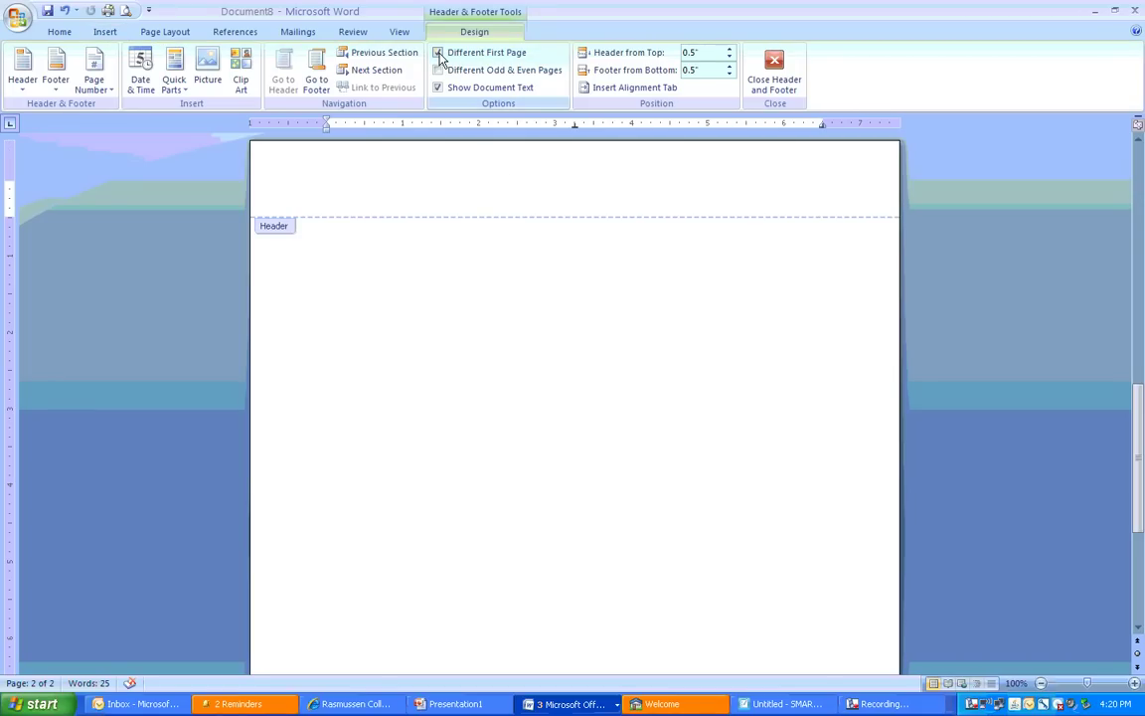
Insert a Plain Number 3 page number, showing 2, at the right of the page-2 header
click(99, 84)
mouse_move(112, 107)
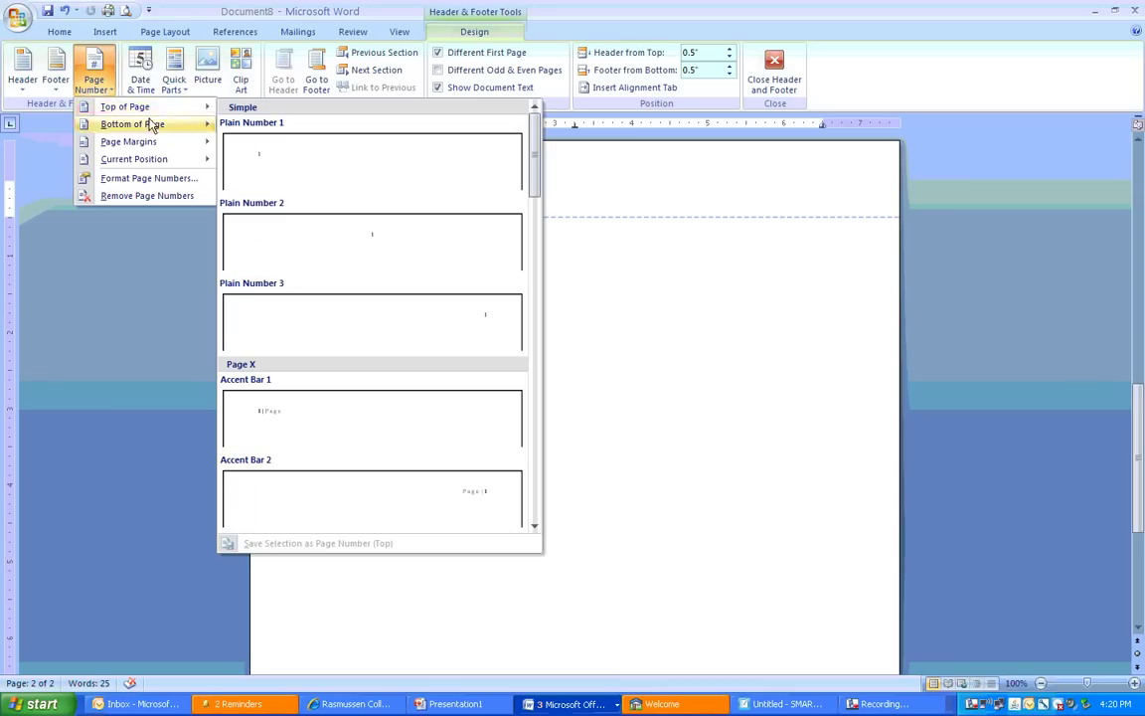
click(296, 305)
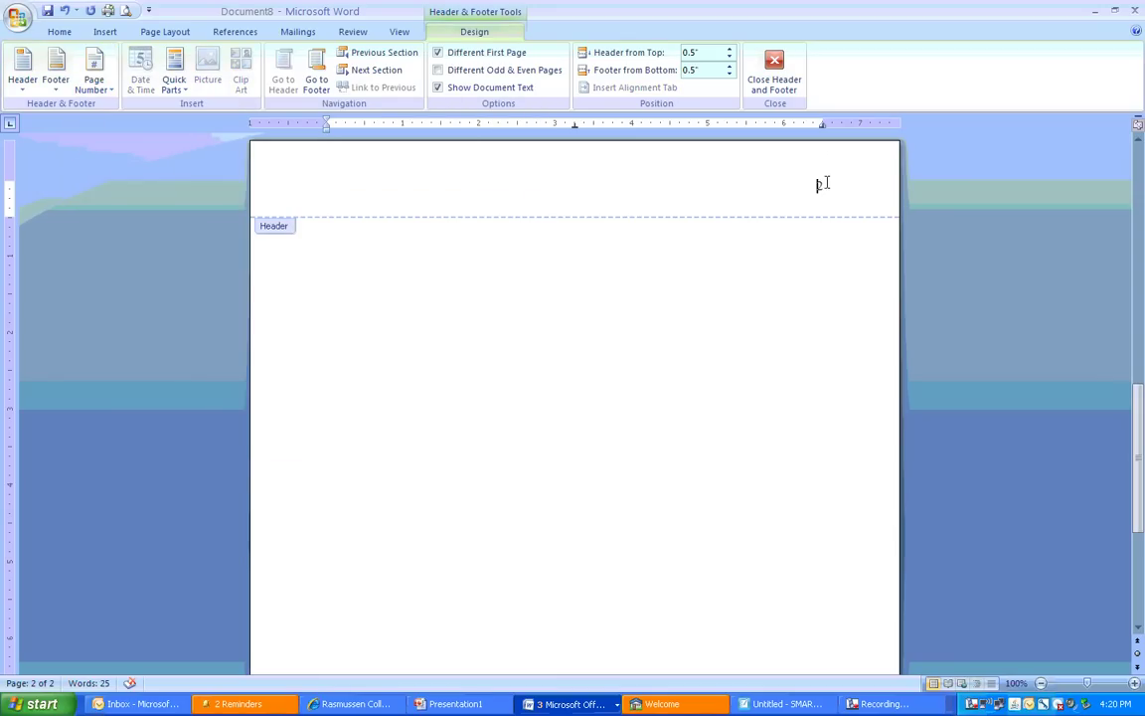
Type 'SAMPLE TITLE PAGE' at the left of the header, with the page number tabbed to the right
mouse_move(1138, 459)
mouse_down()
mouse_move(1138, 229)
mouse_move(1138, 440)
mouse_up()
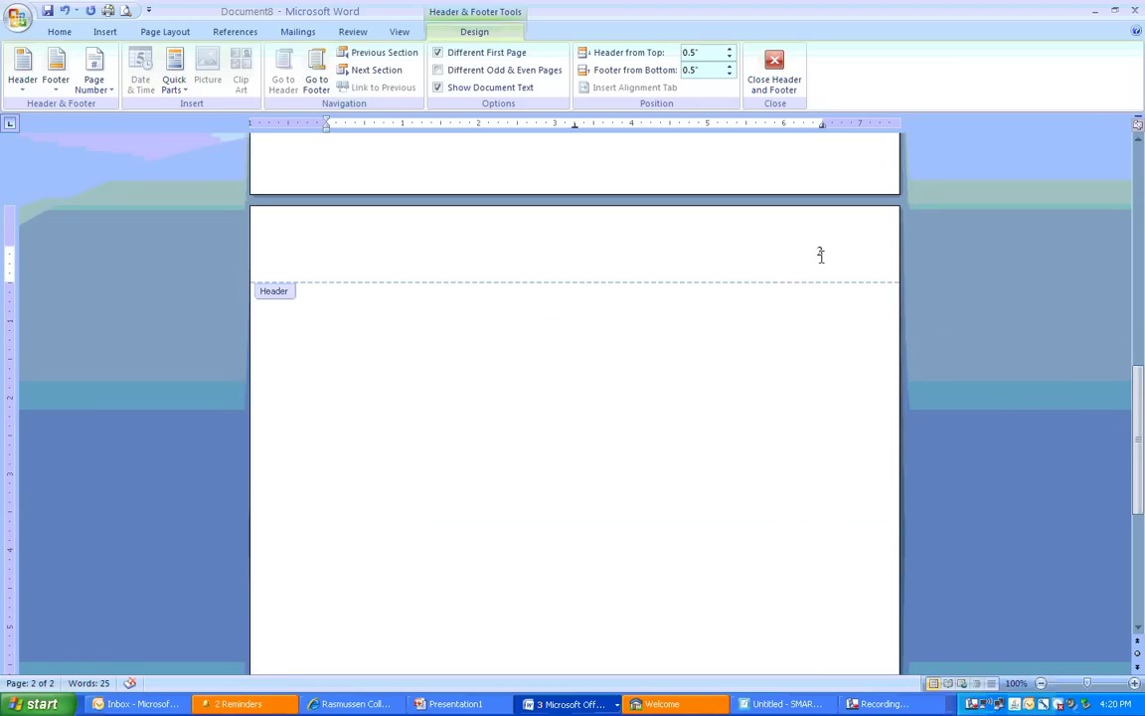
click(820, 255)
text(SAMPLE )
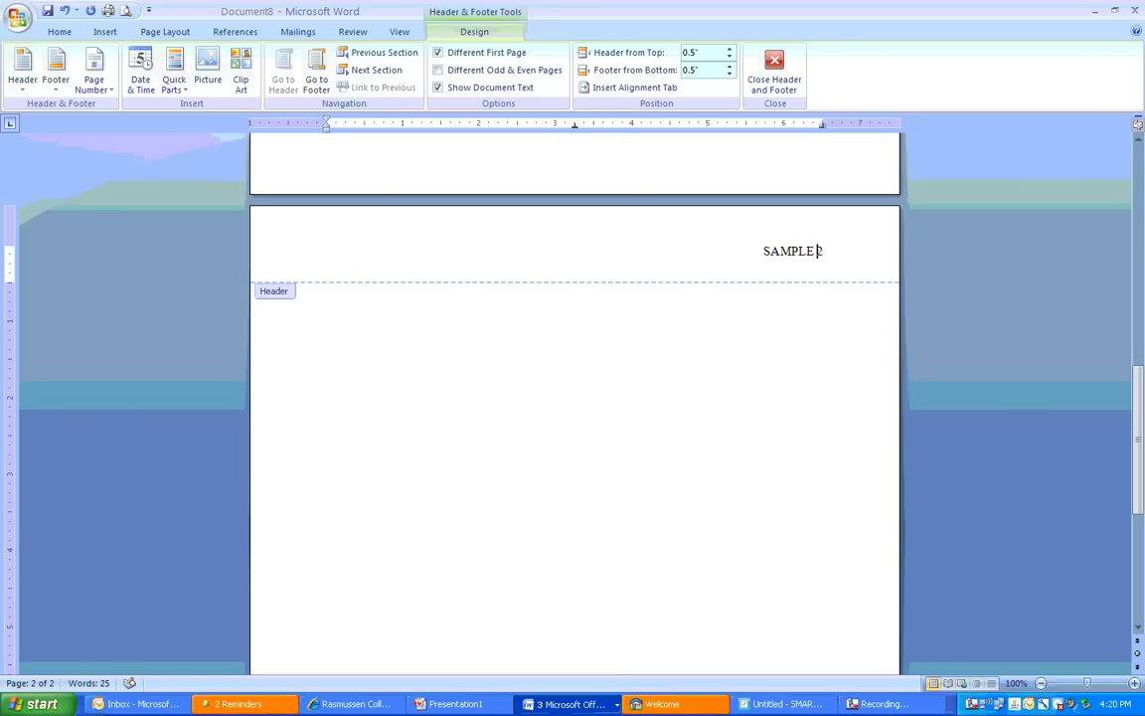
text(TITLE PAGE)
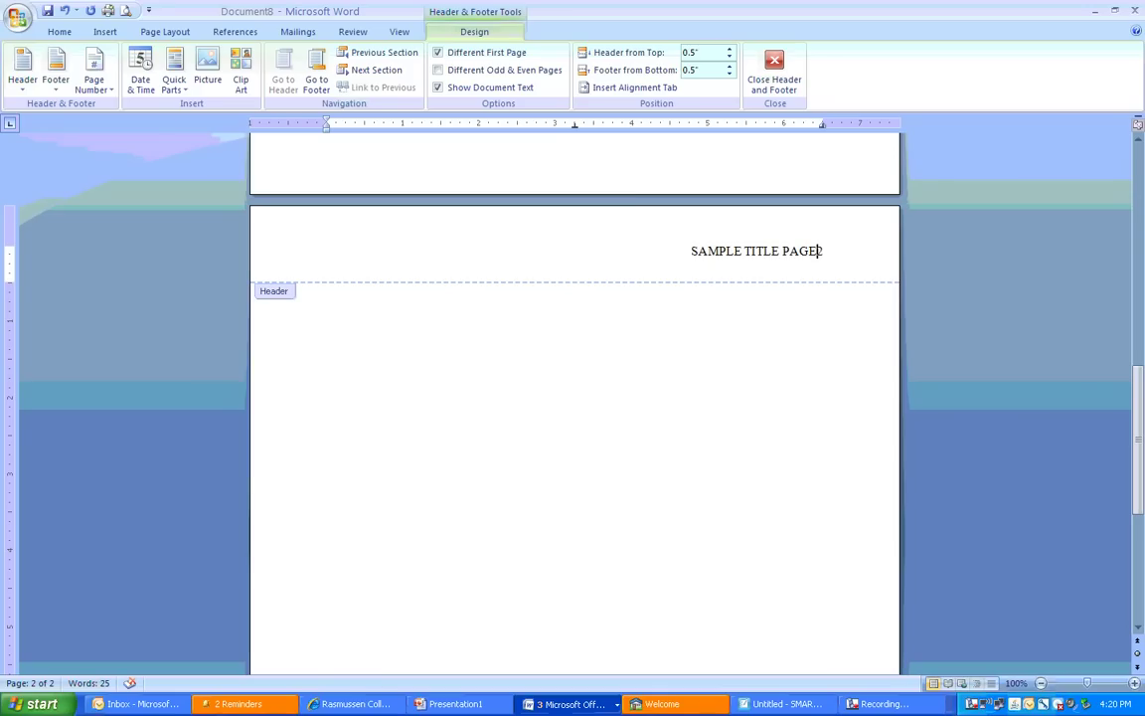
key(Tab)
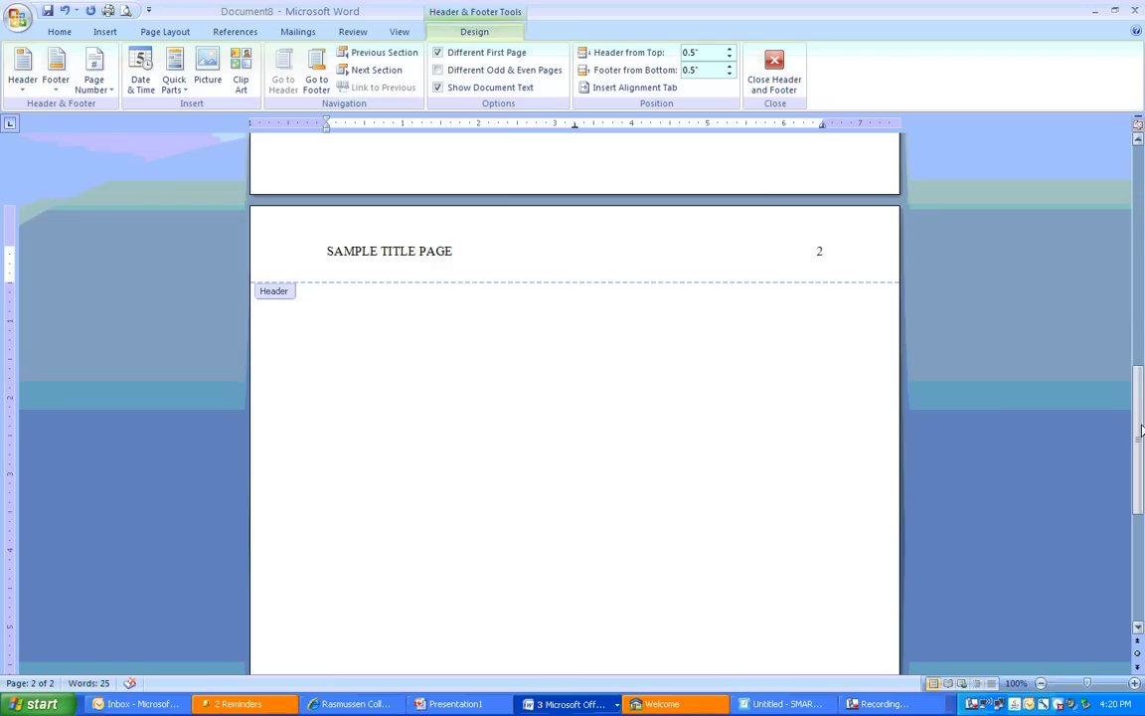
Scroll back to page 1 and highlight its 'Running head' header line for comparison
drag(1138, 430, 1127, 189)
drag(327, 190, 395, 204)
drag(327, 192, 399, 191)
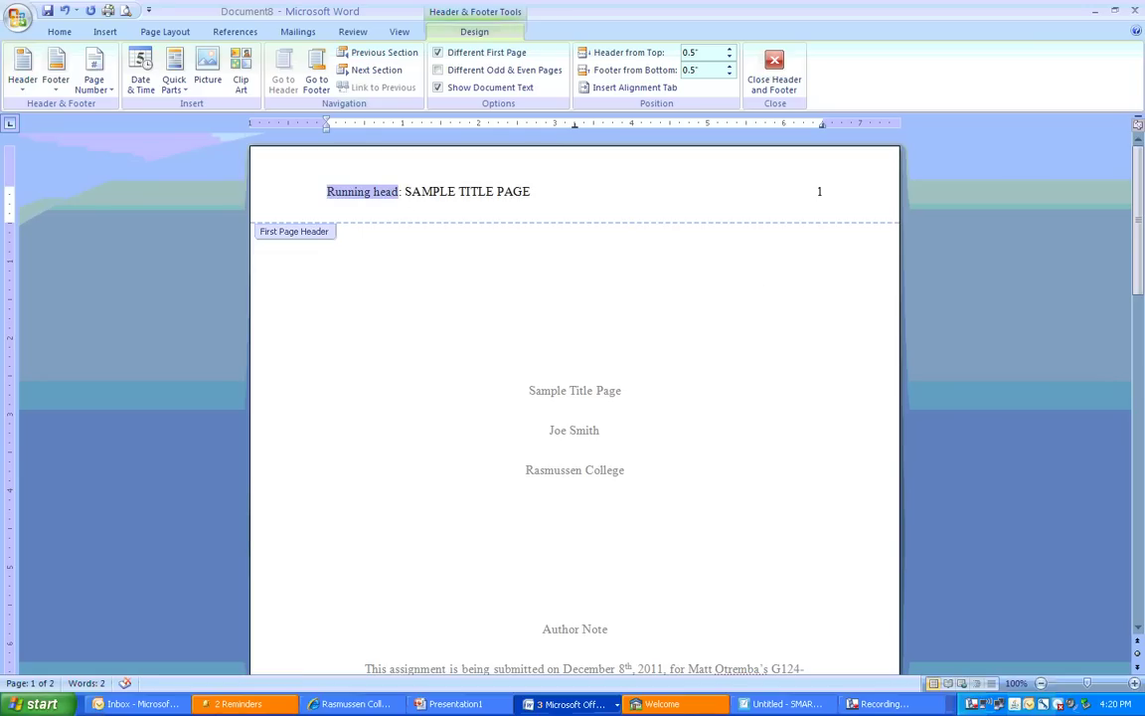
Close header editing and return to the empty body of page 2
drag(1139, 228, 1109, 487)
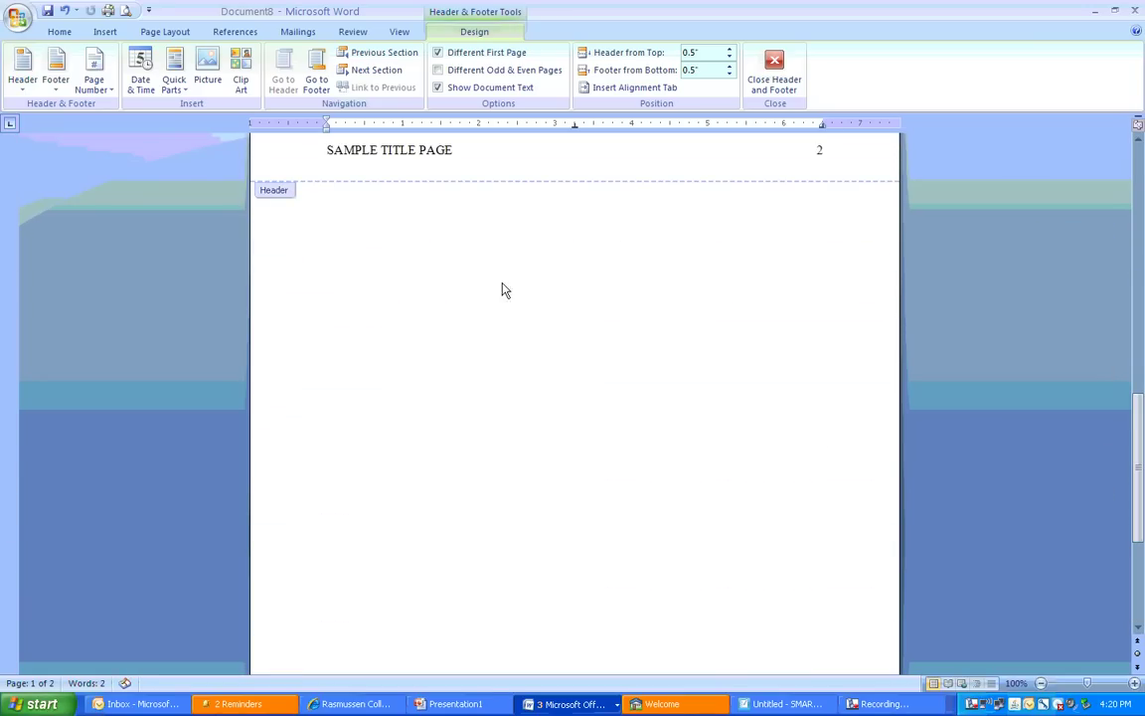
double_click(555, 219)
scroll(611, 391, down, 5)
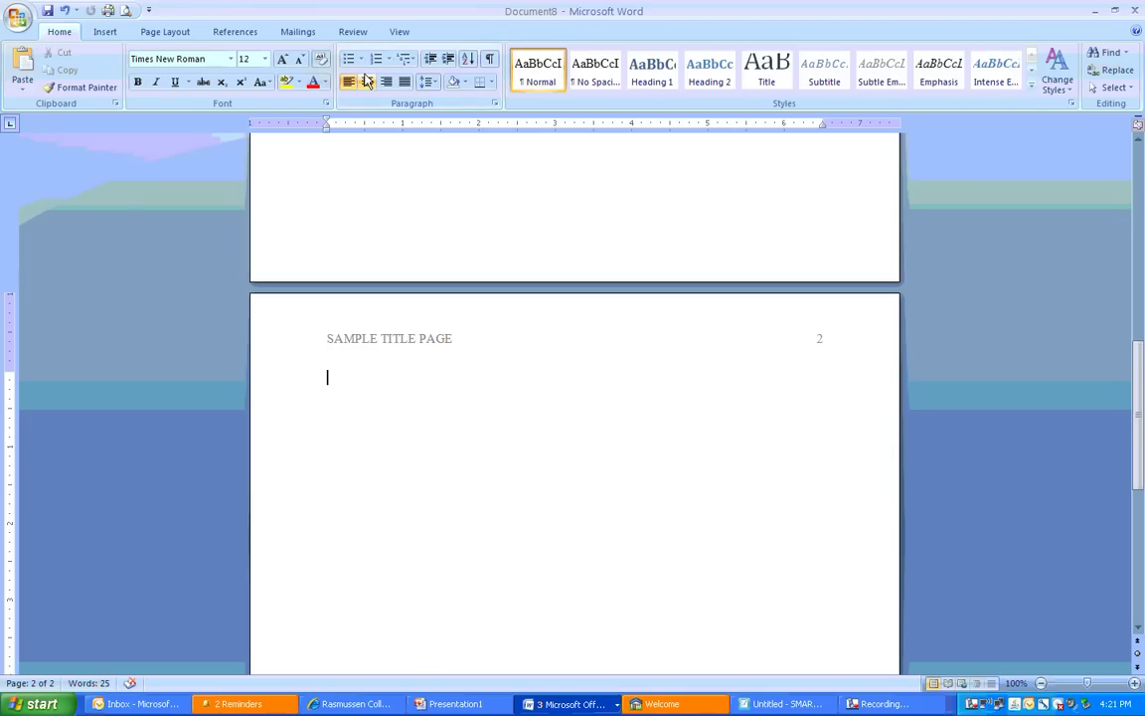
Add the centred title 'Sample Title Page' on page 2, with a left-aligned line below it
click(366, 83)
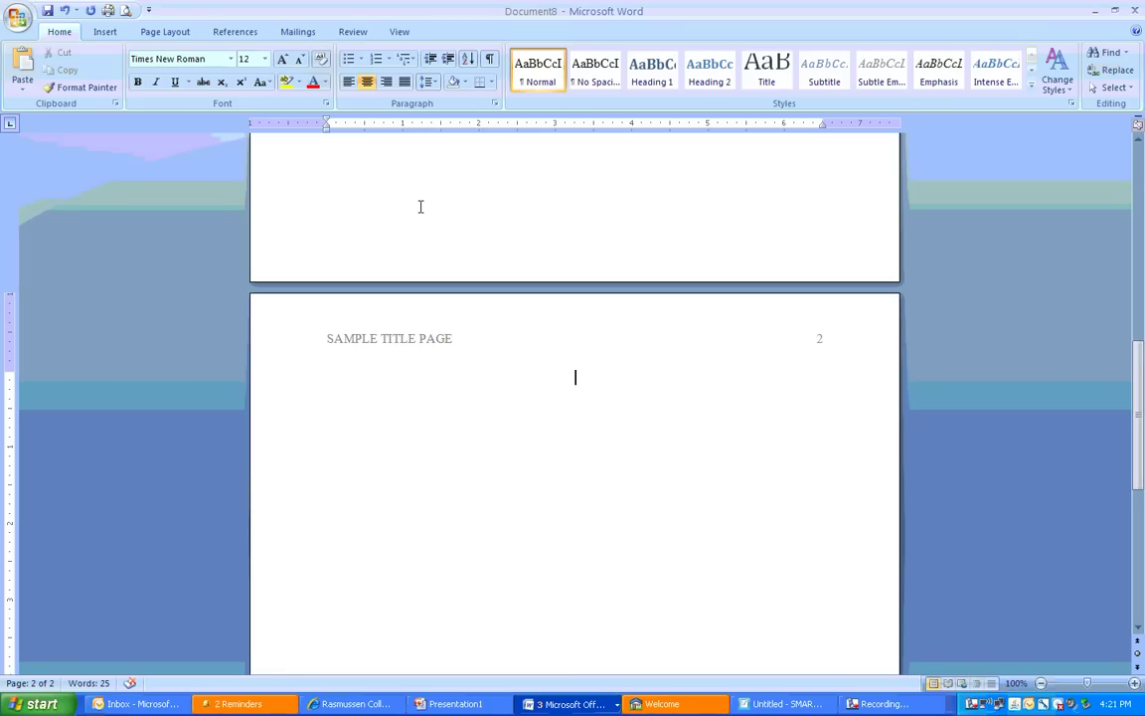
text(Sample Title Page)
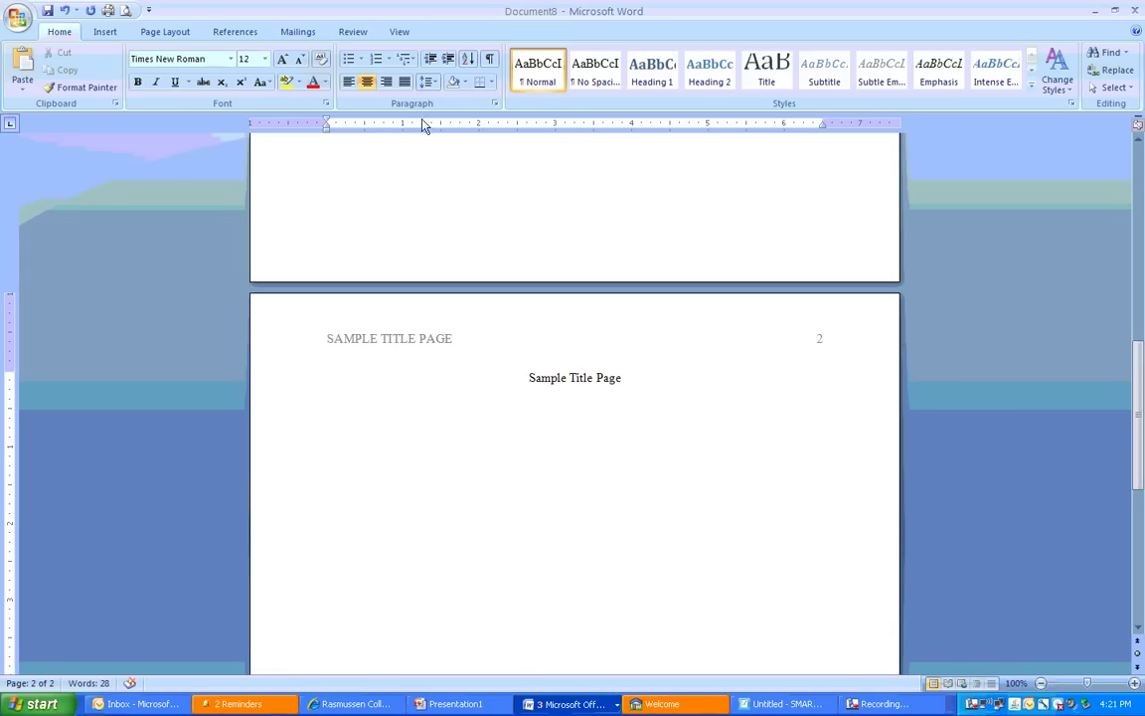
key(Return)
click(348, 82)
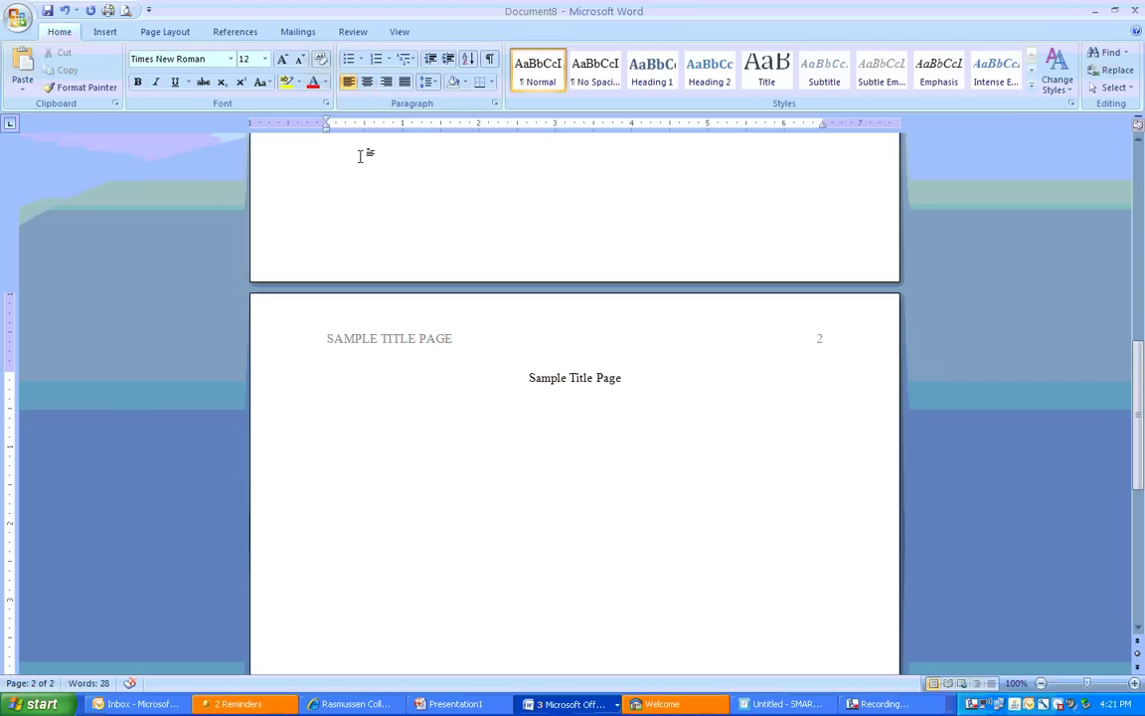